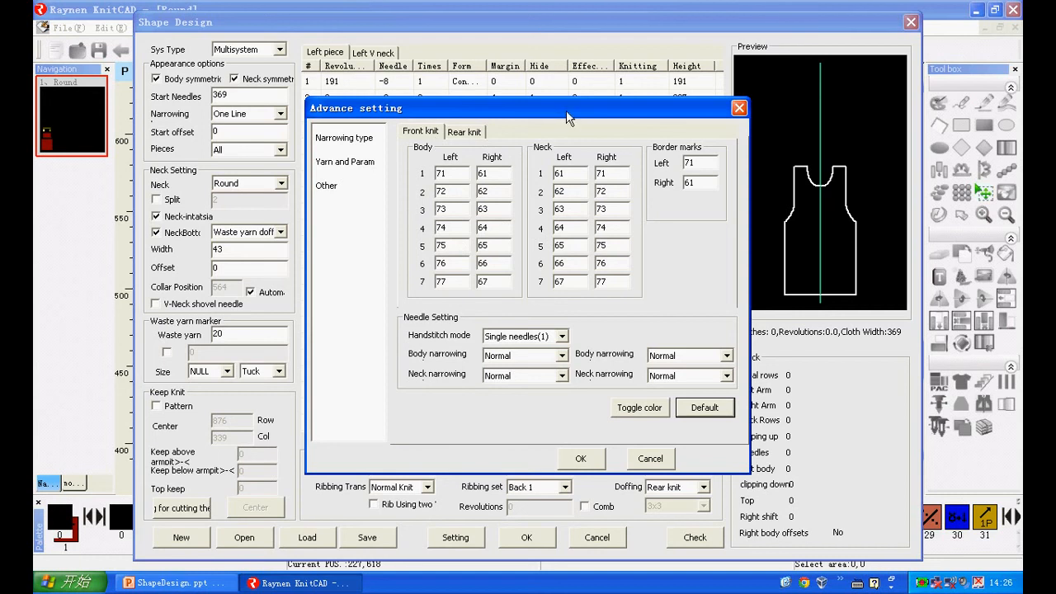
- Accept the front-knit narrowing codes in the advanced settings and generate the round-neck pattern from the shape design
left_click_drag(566, 118, 775, 137)
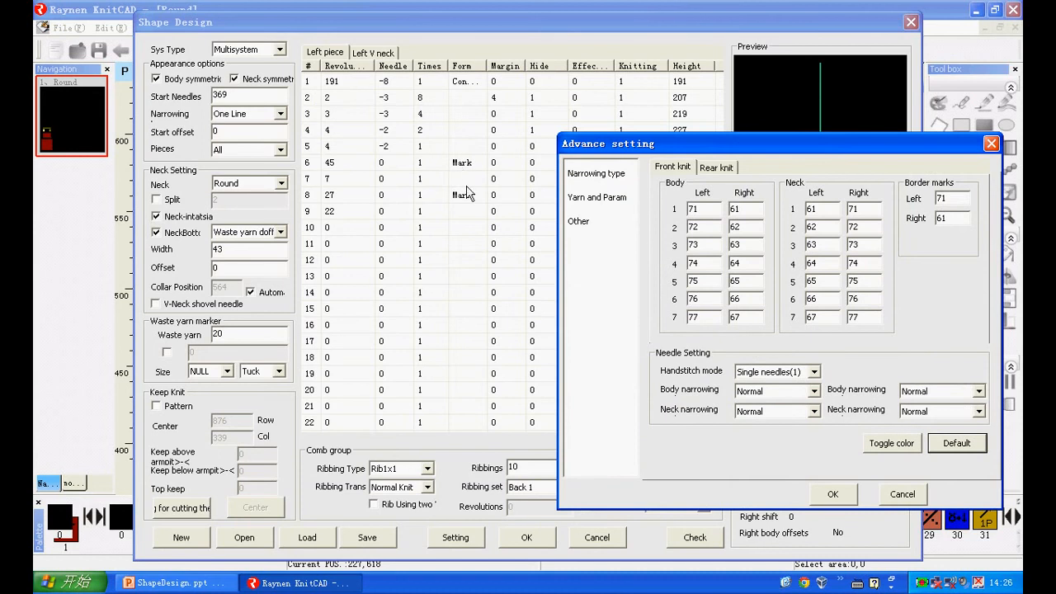
left_click(835, 494)
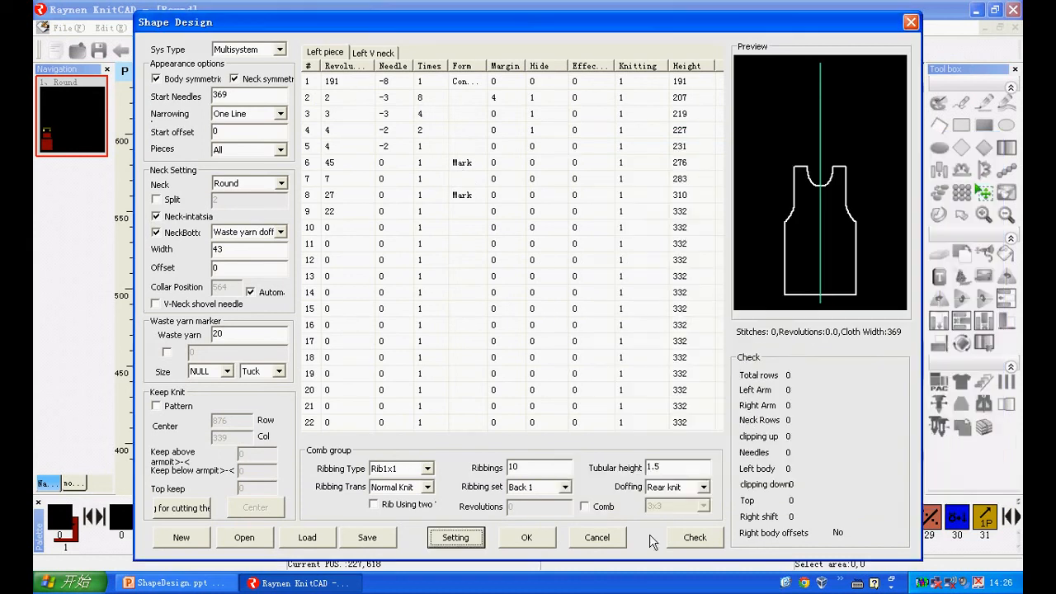
left_click(548, 540)
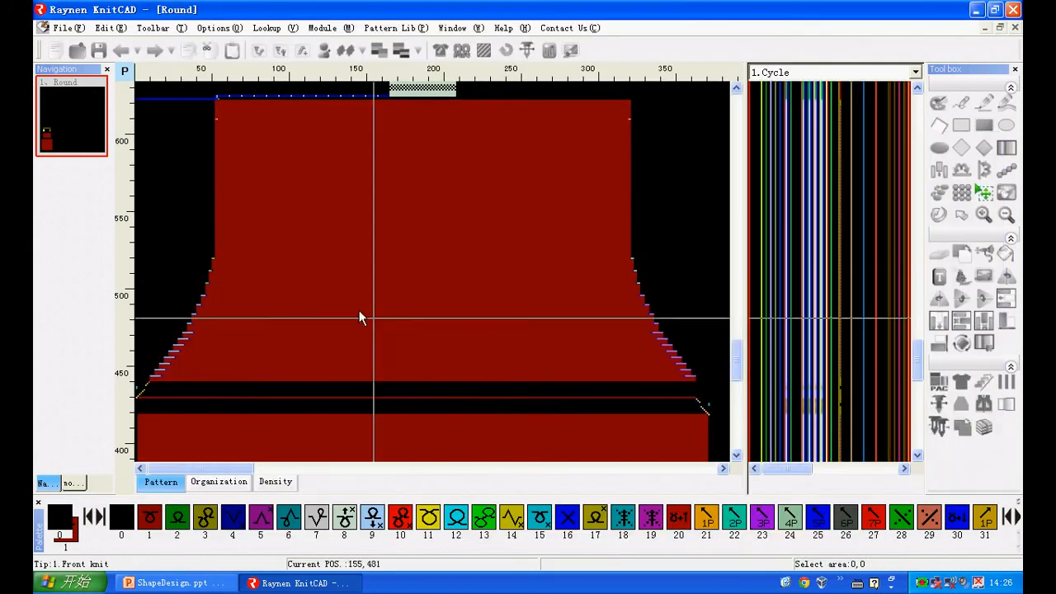
- Examine the narrowing codes along both armhole edges and both neck edges, and the border mark on the body's left edge
scroll(193, 266, "up", 5)
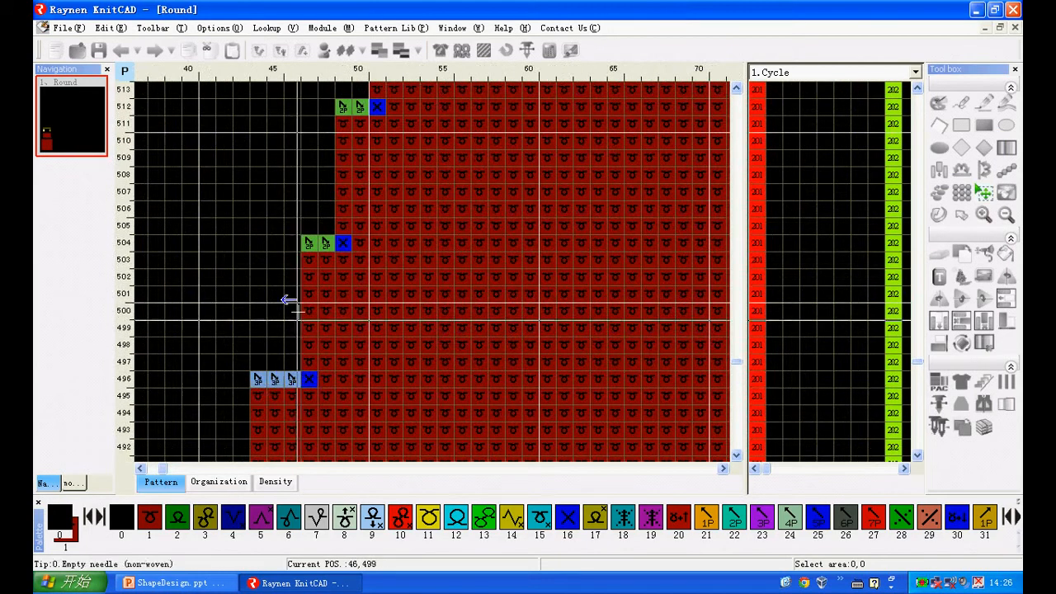
scroll(328, 244, "down", 6)
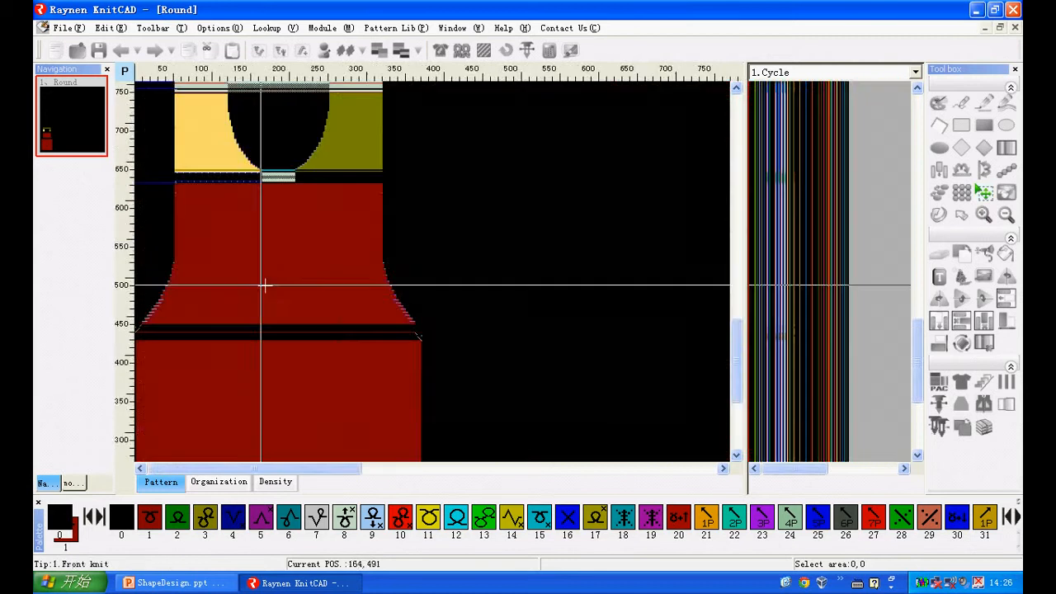
scroll(386, 299, "up", 2)
scroll(386, 299, "up", 3)
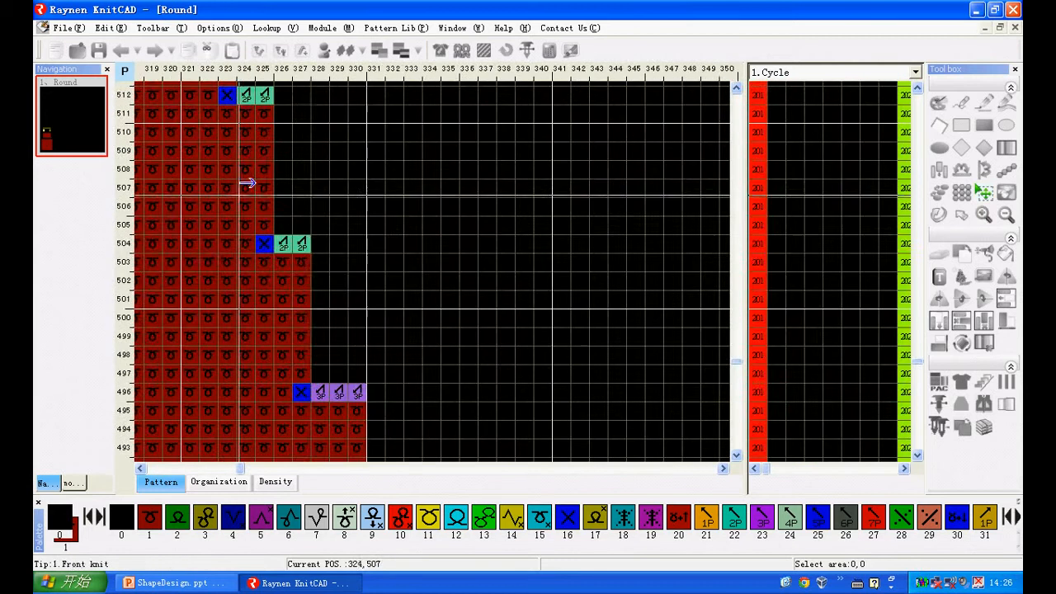
scroll(492, 373, "down", 3)
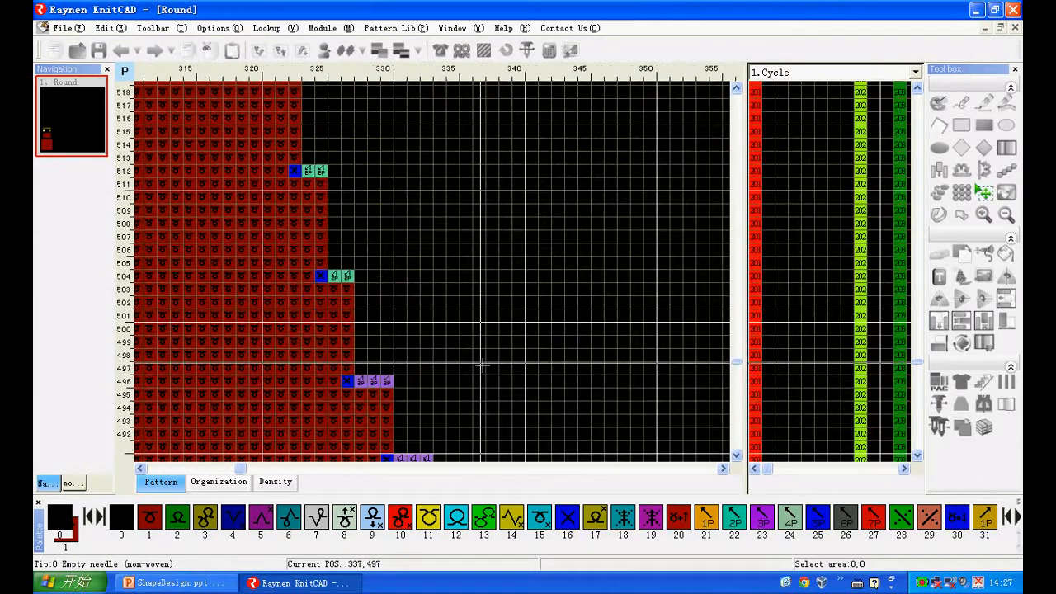
scroll(492, 373, "down", 3)
scroll(247, 152, "up", 5)
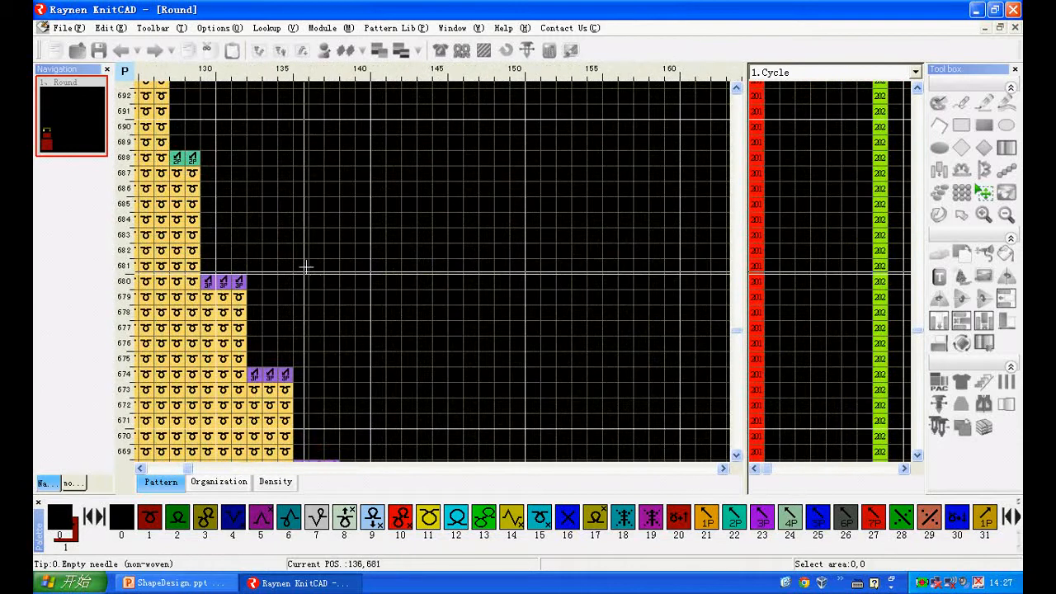
scroll(231, 223, "down", 3)
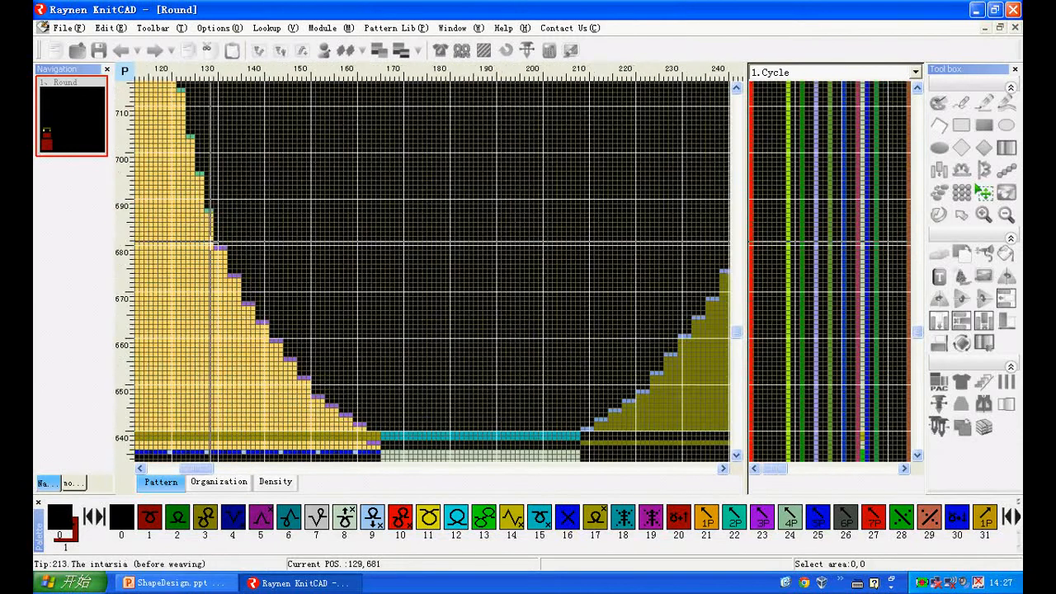
scroll(388, 225, "up", 4)
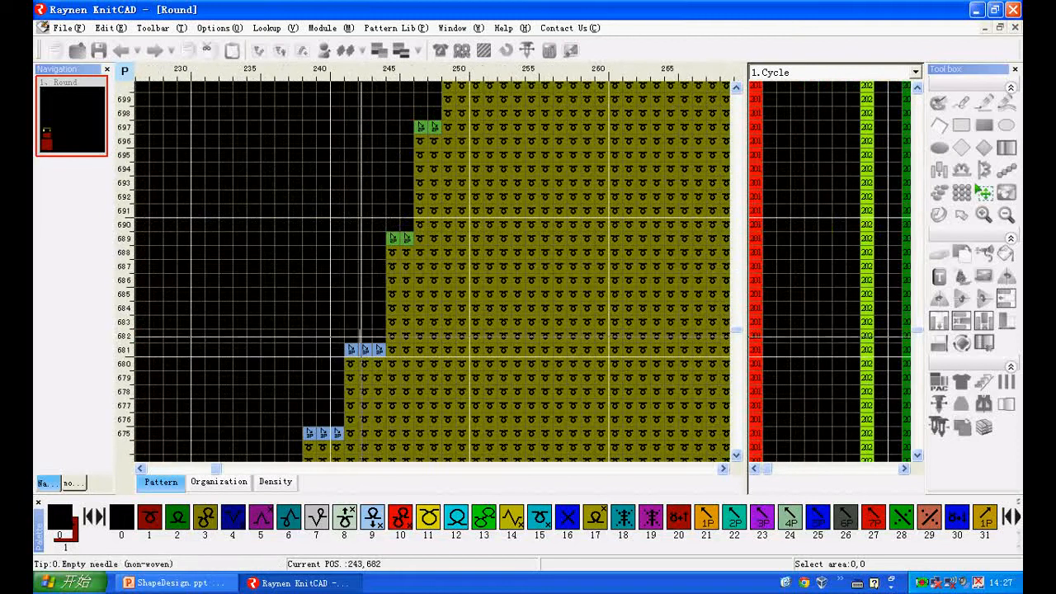
scroll(433, 283, "down", 3)
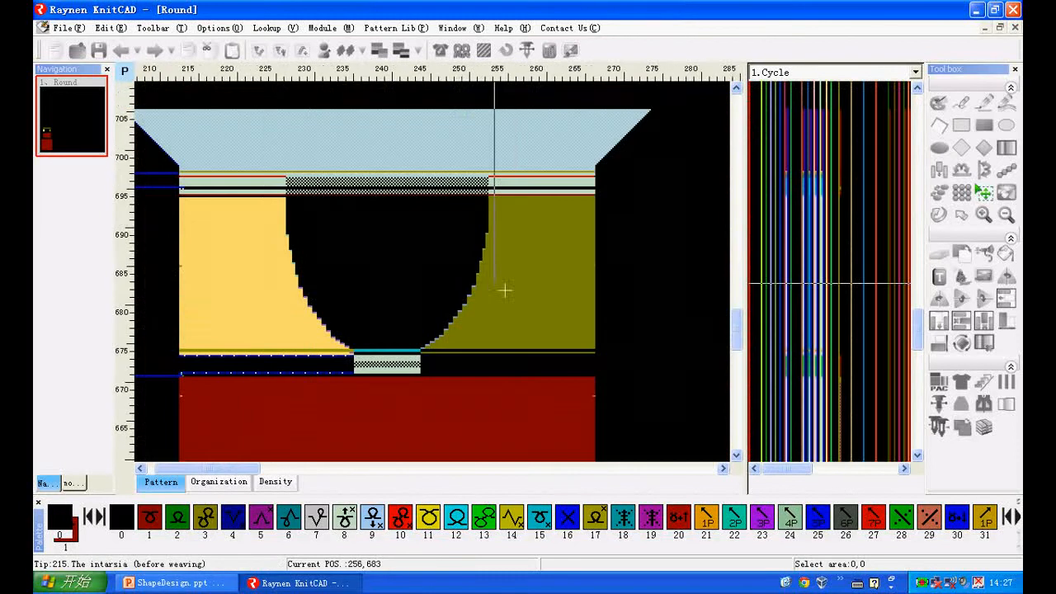
scroll(170, 386, "up", 4)
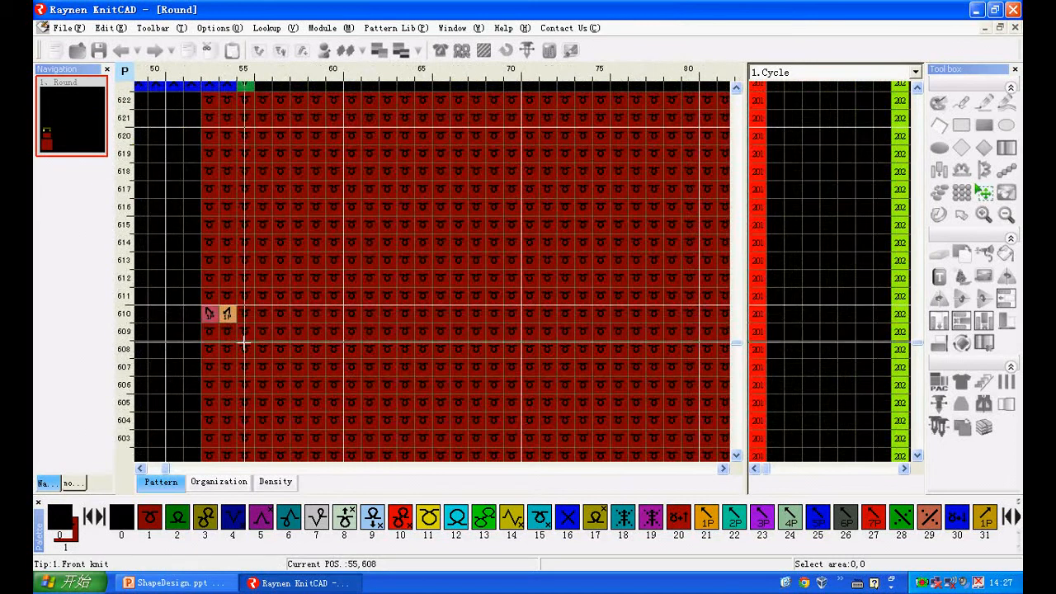
scroll(232, 287, "down", 2)
- Set the front-knit body left narrowing codes 2 and 3 to 89 and 98, regenerate the pattern and check the left armhole
left_click(441, 51)
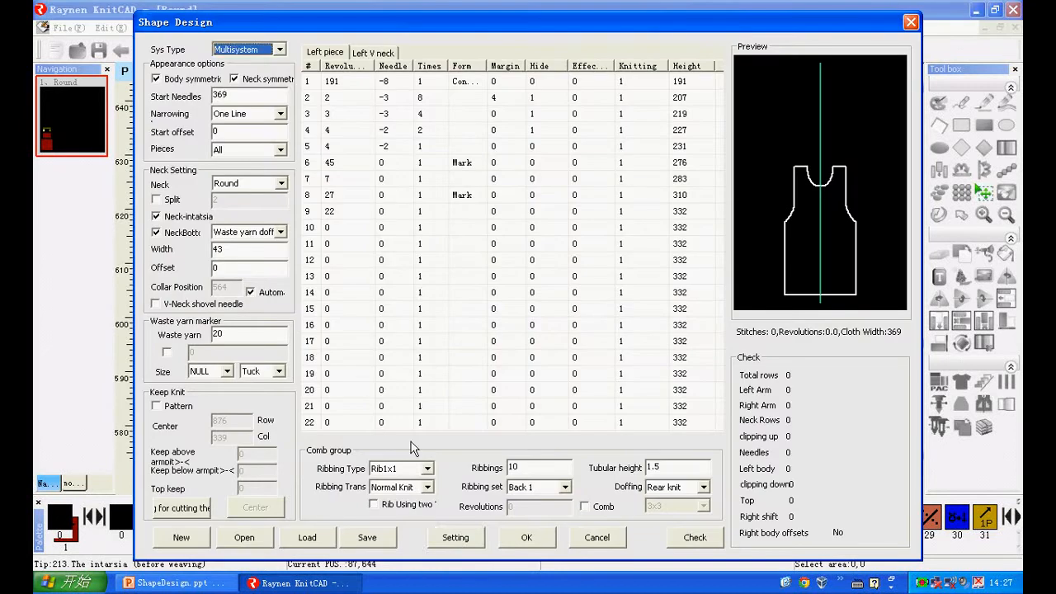
left_click(443, 541)
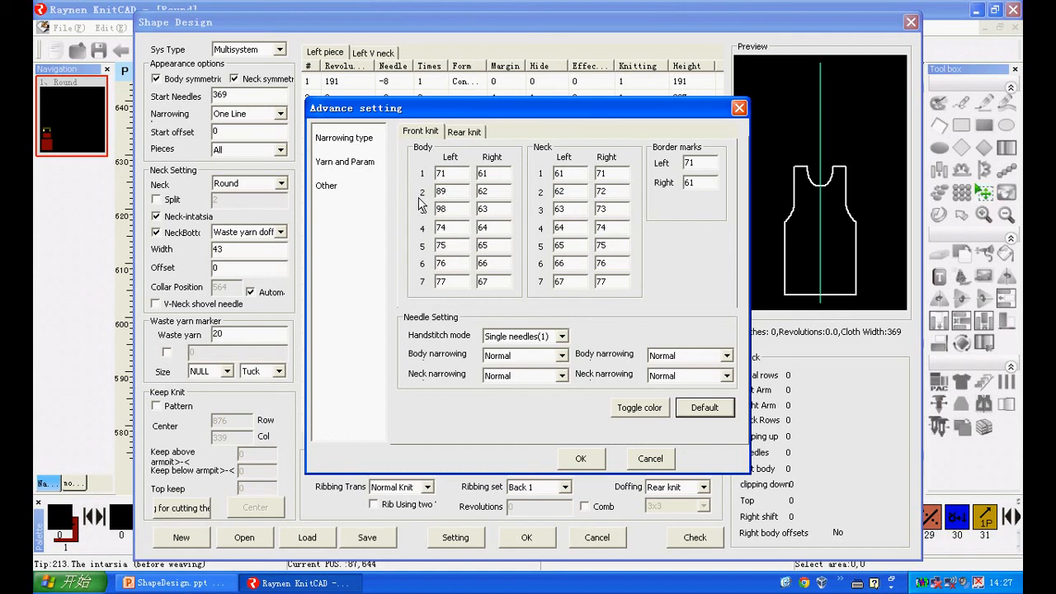
left_click(577, 462)
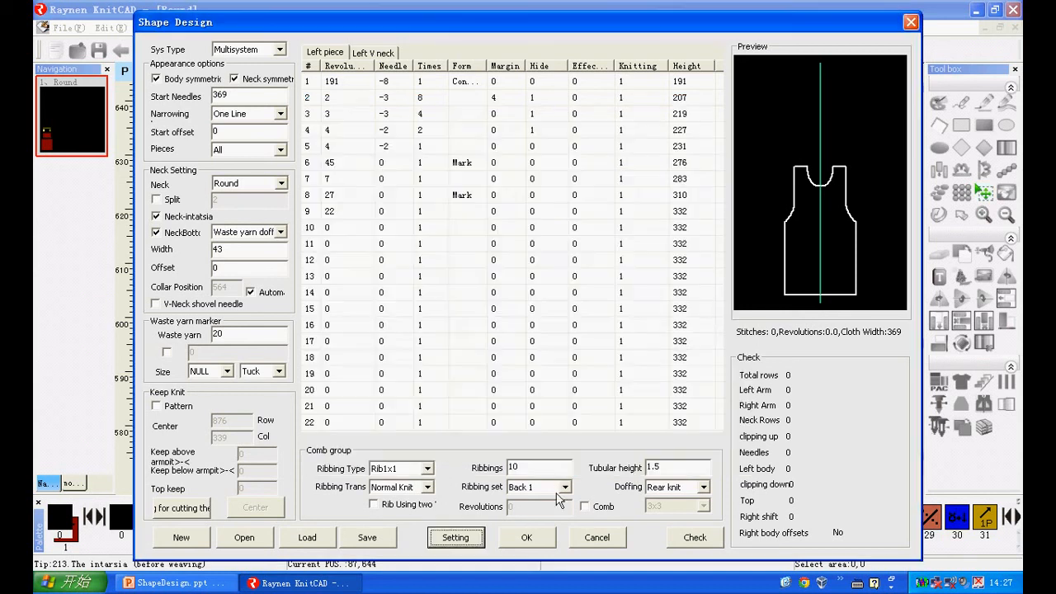
left_click(531, 543)
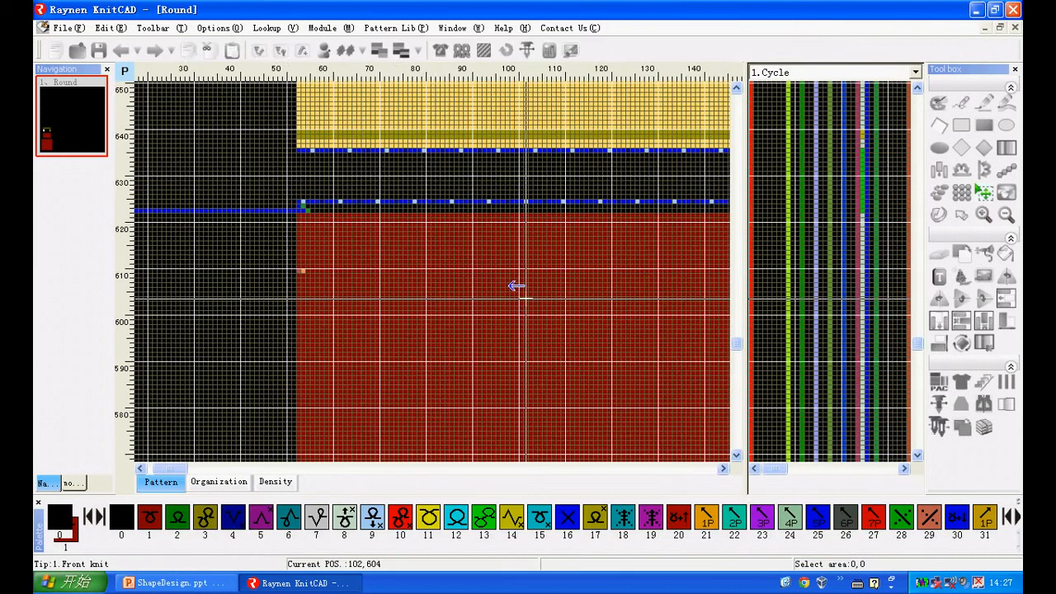
scroll(526, 298, "down", 5)
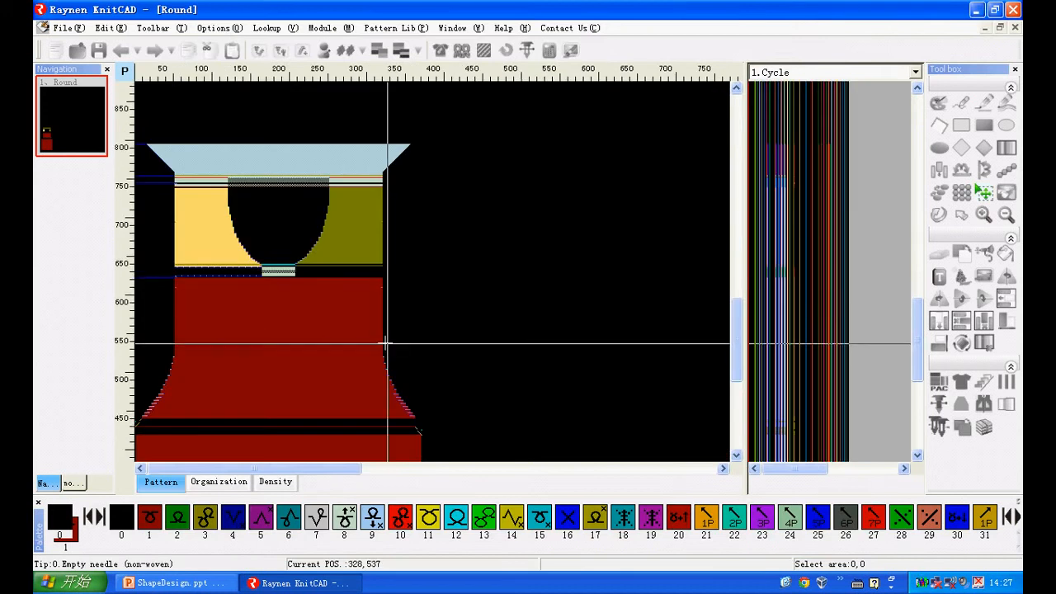
scroll(170, 394, "up", 5)
scroll(282, 349, "up", 3)
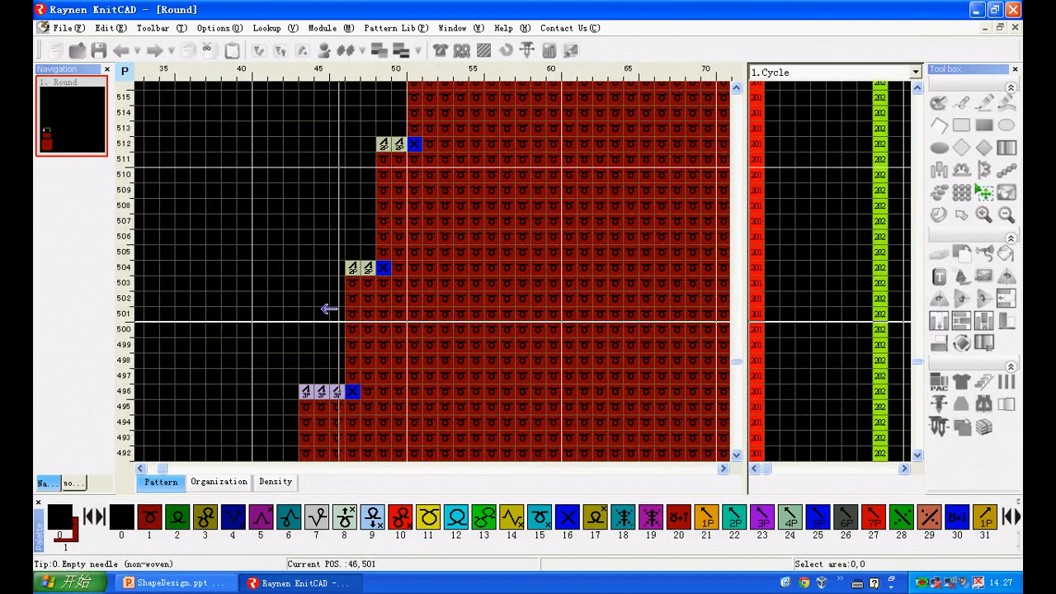
scroll(330, 292, "down", 3)
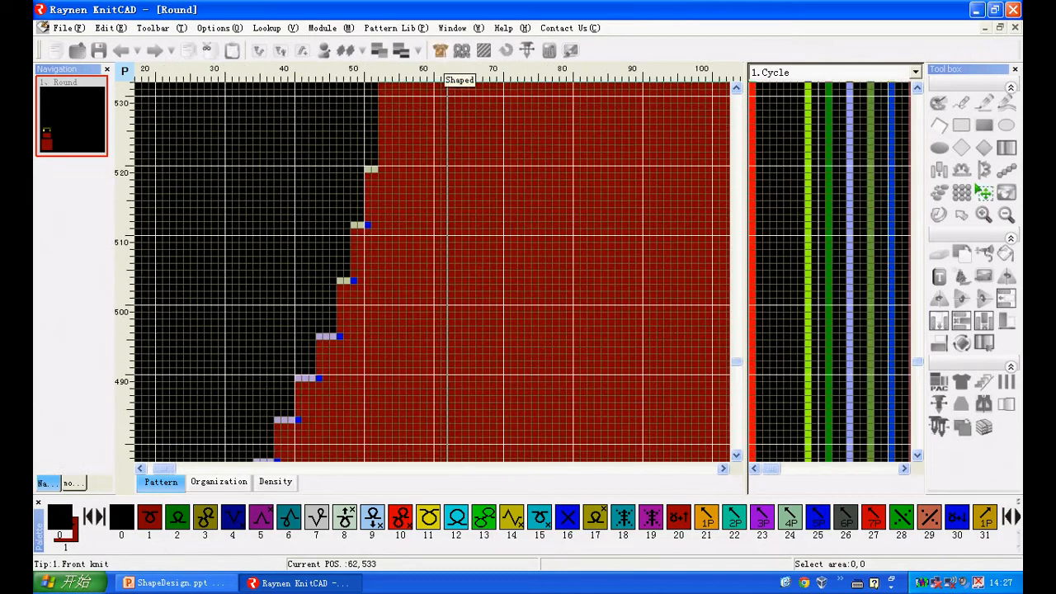
- Review the rear-knit body, neck and border mark codes in the shape design's advanced settings
key("F5")
left_click(456, 537)
left_click(463, 133)
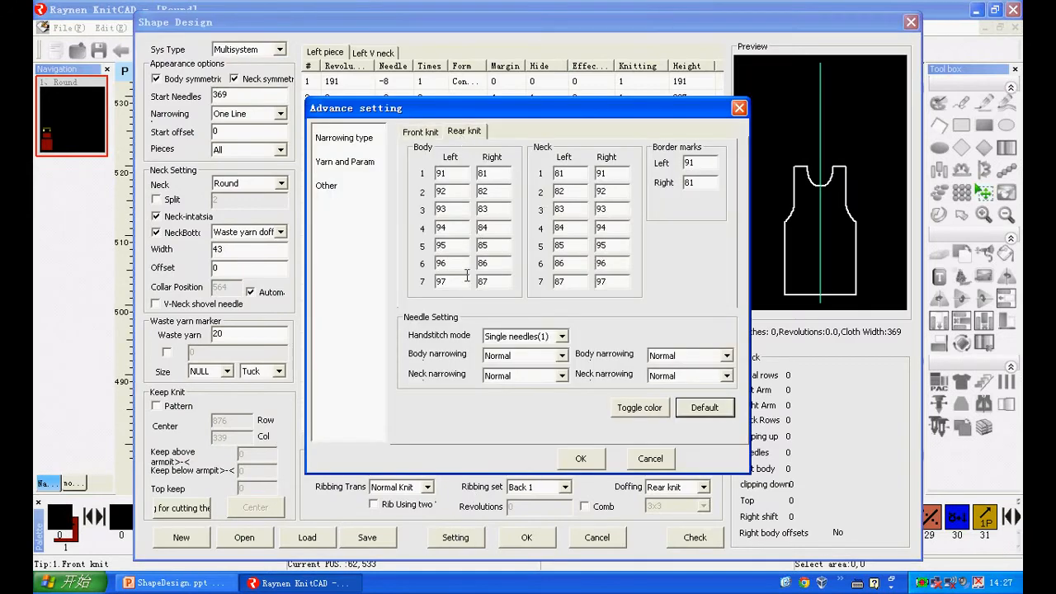
left_click(581, 459)
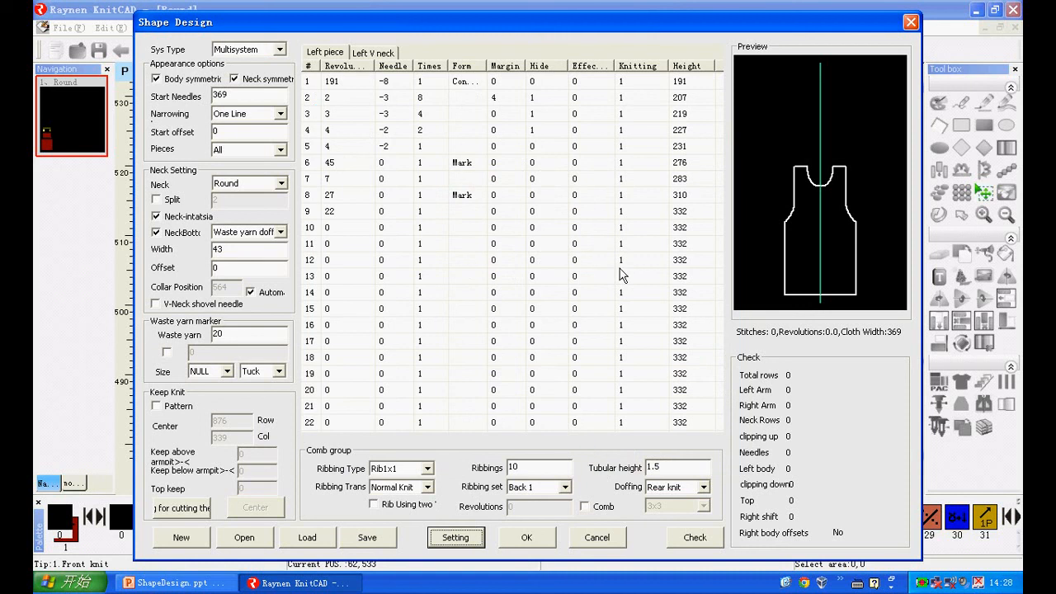
- Set the knitting code to 2 for all rows of the left piece and regenerate the pattern
left_click(643, 72)
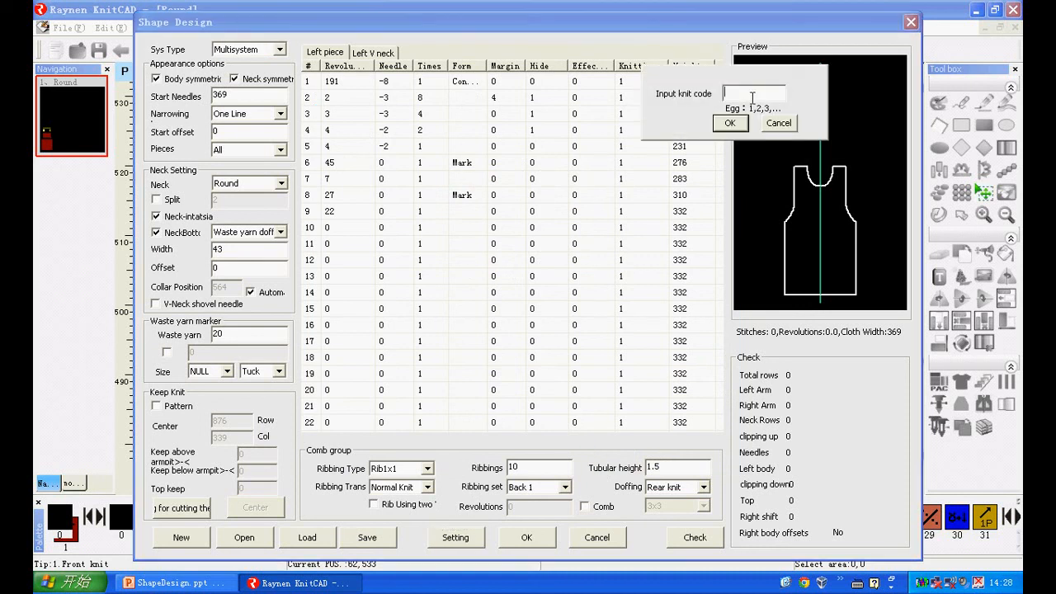
type("2")
left_click(733, 122)
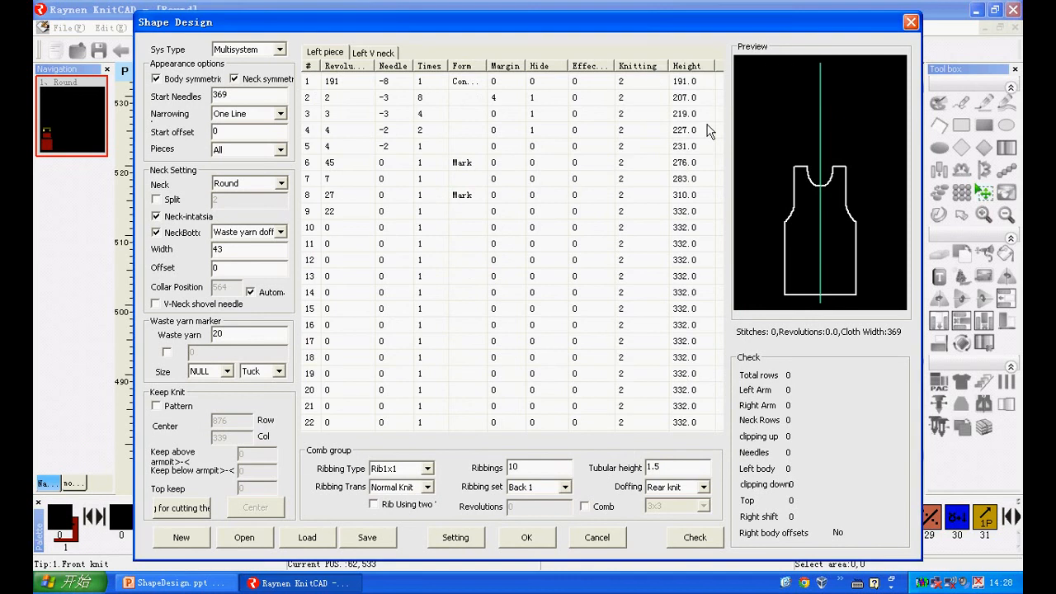
left_click(525, 538)
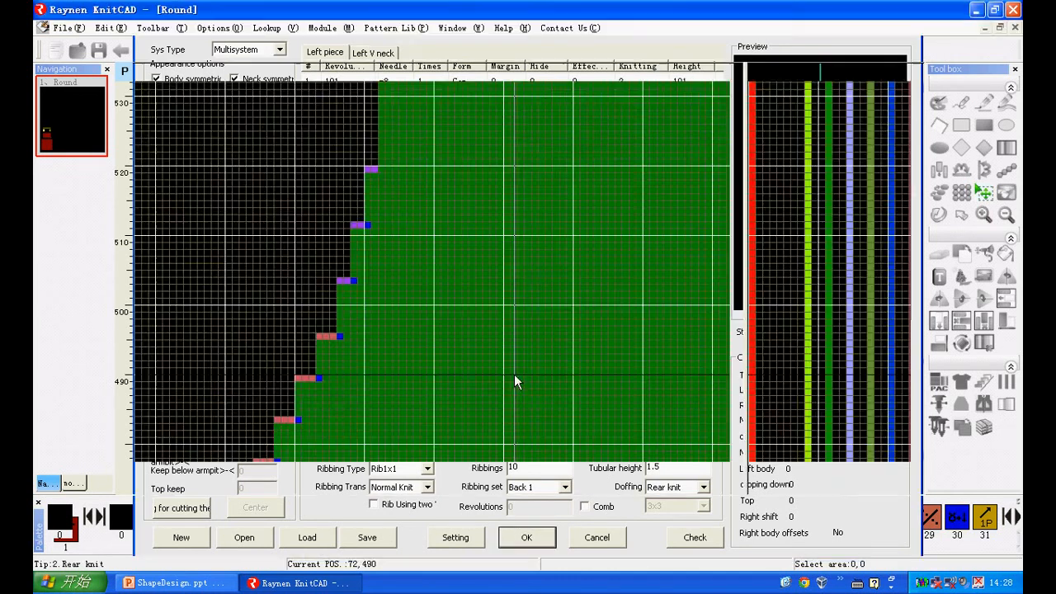
- Examine the rear-knit narrowing codes along both armhole edges and both neck edges of the regenerated pattern
scroll(190, 184, "up", 4)
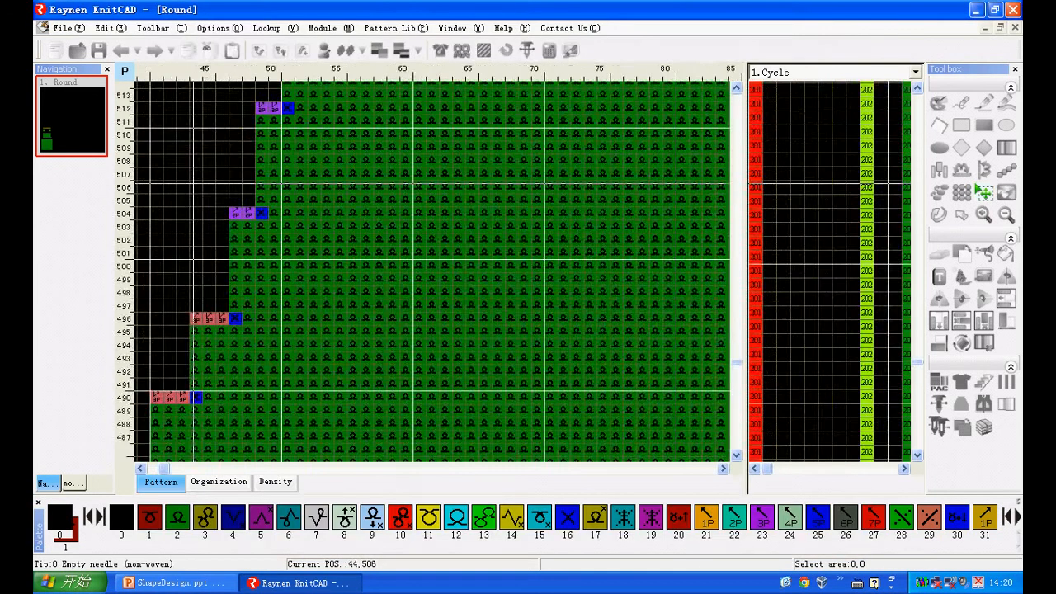
scroll(231, 165, "down", 1)
scroll(203, 257, "up", 2)
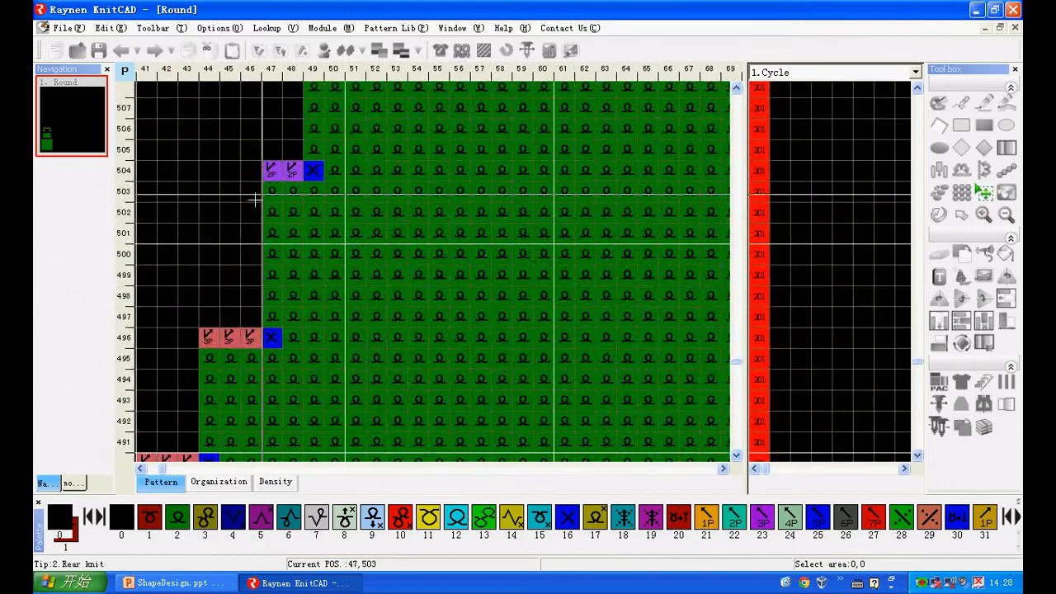
scroll(200, 300, "down", 4)
scroll(355, 339, "down", 1)
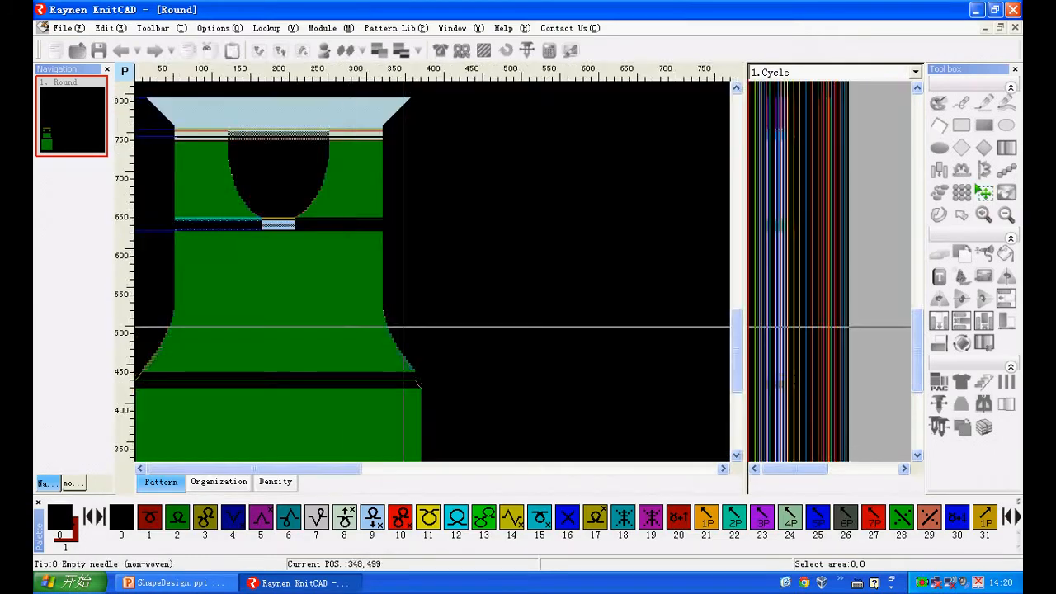
scroll(399, 327, "up", 4)
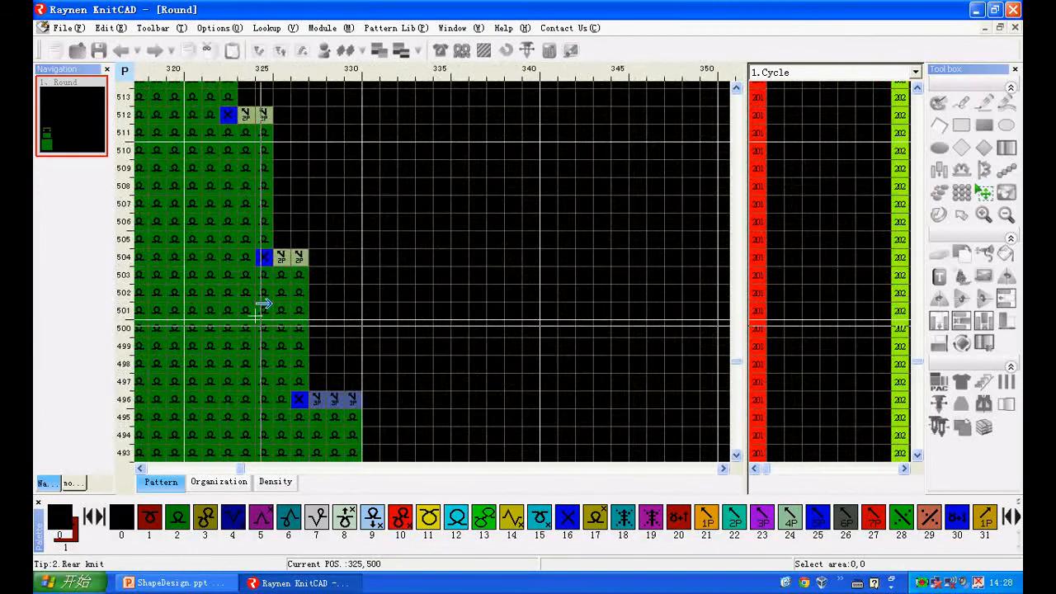
scroll(366, 306, "down", 2)
scroll(408, 381, "down", 3)
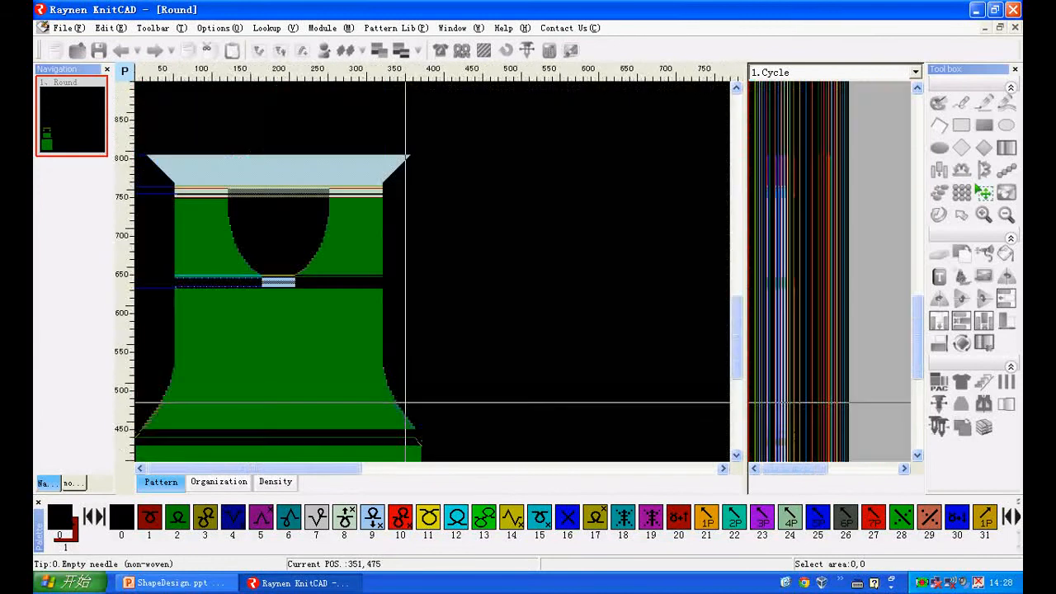
scroll(242, 236, "up", 4)
scroll(210, 216, "up", 2)
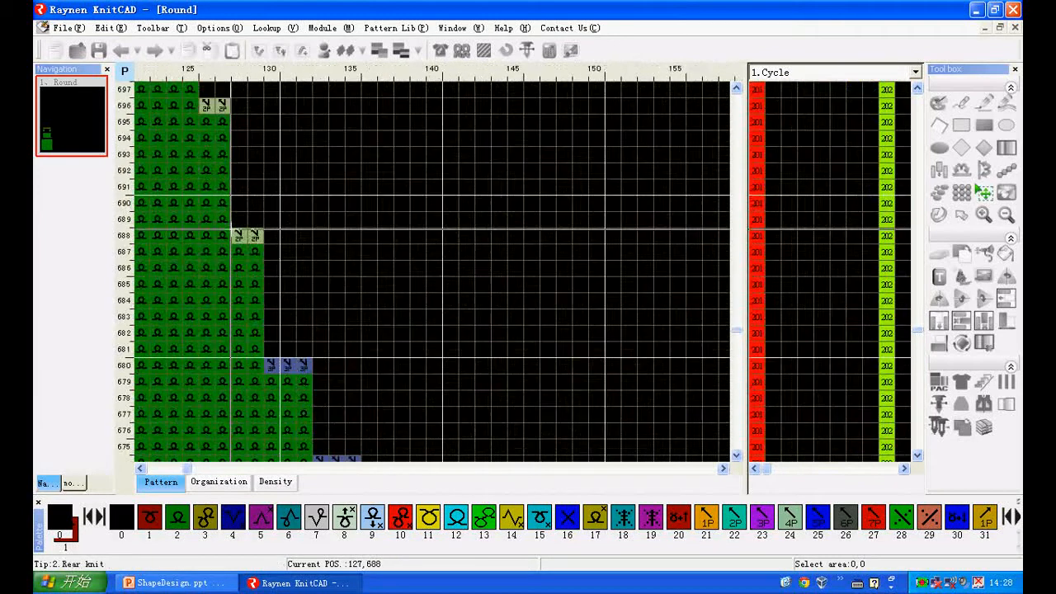
scroll(246, 389, "down", 3)
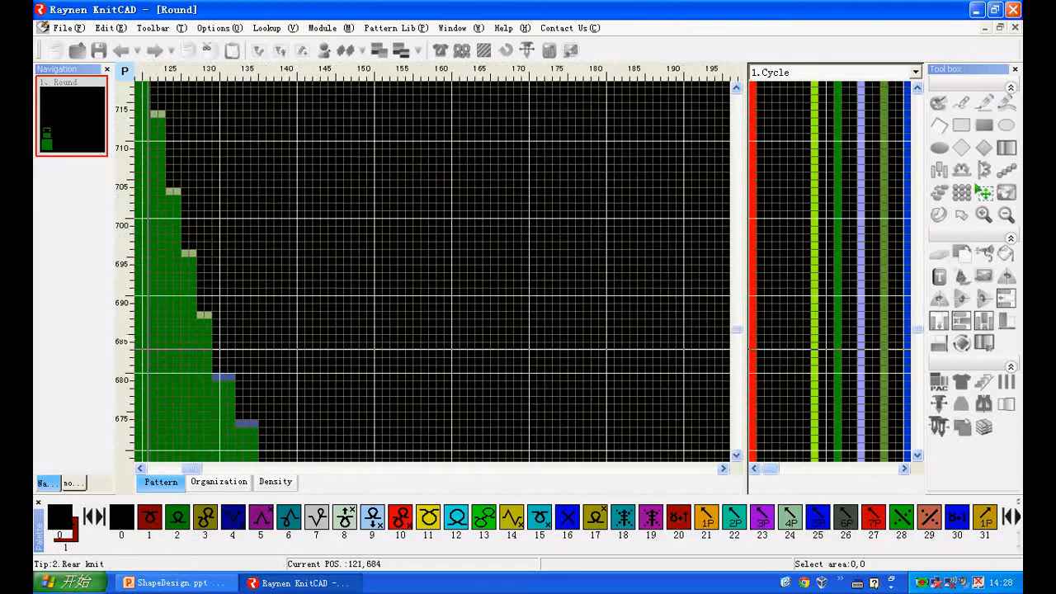
scroll(261, 337, "up", 4)
scroll(261, 336, "up", 2)
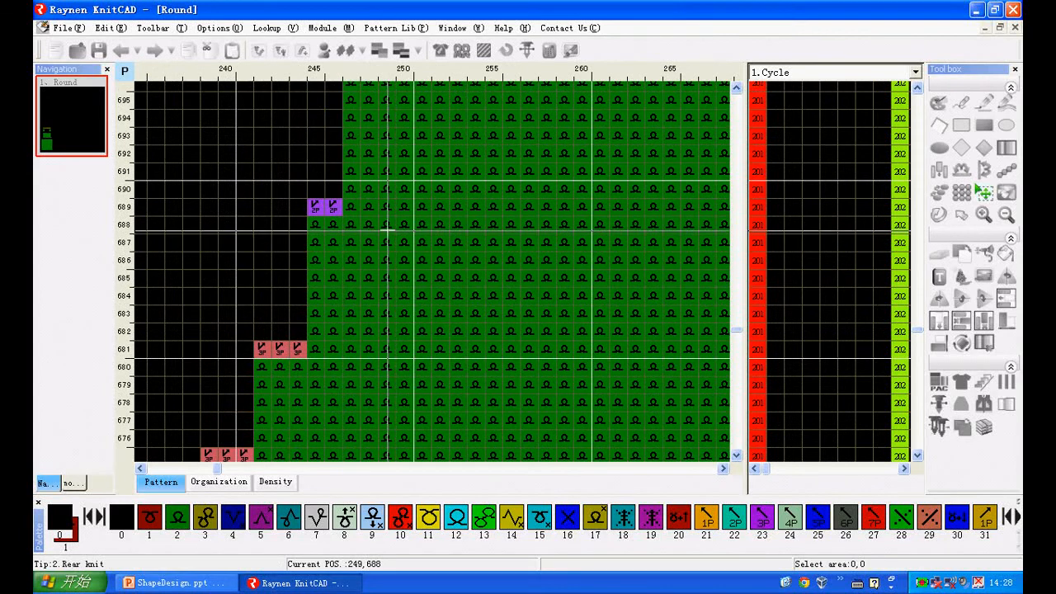
- Set the handstitch mode to Double needles(1) in the shape design's advanced settings and regenerate the pattern
left_click(440, 52)
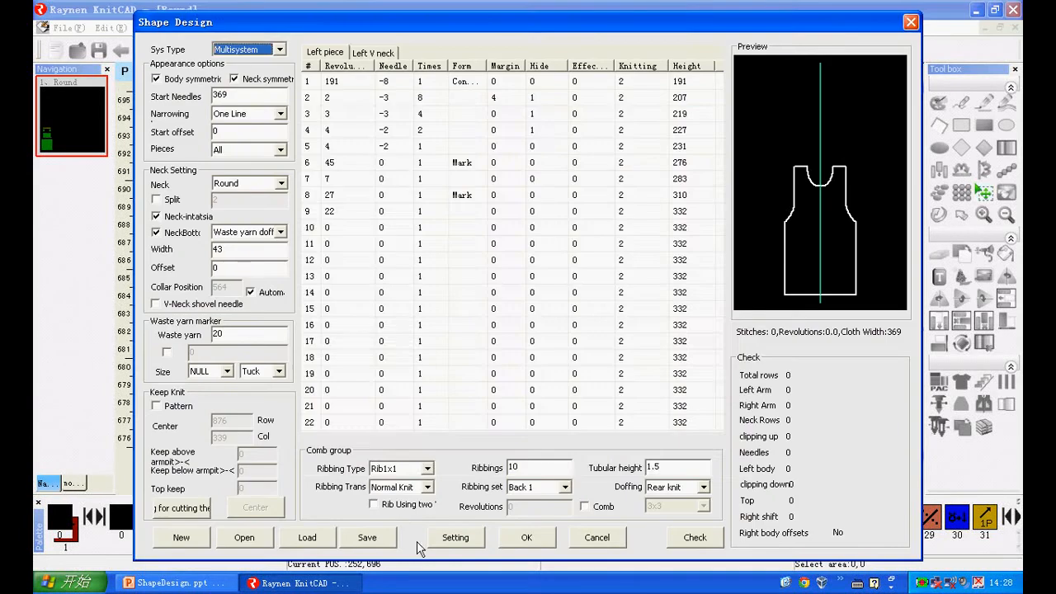
left_click(452, 537)
left_click(464, 135)
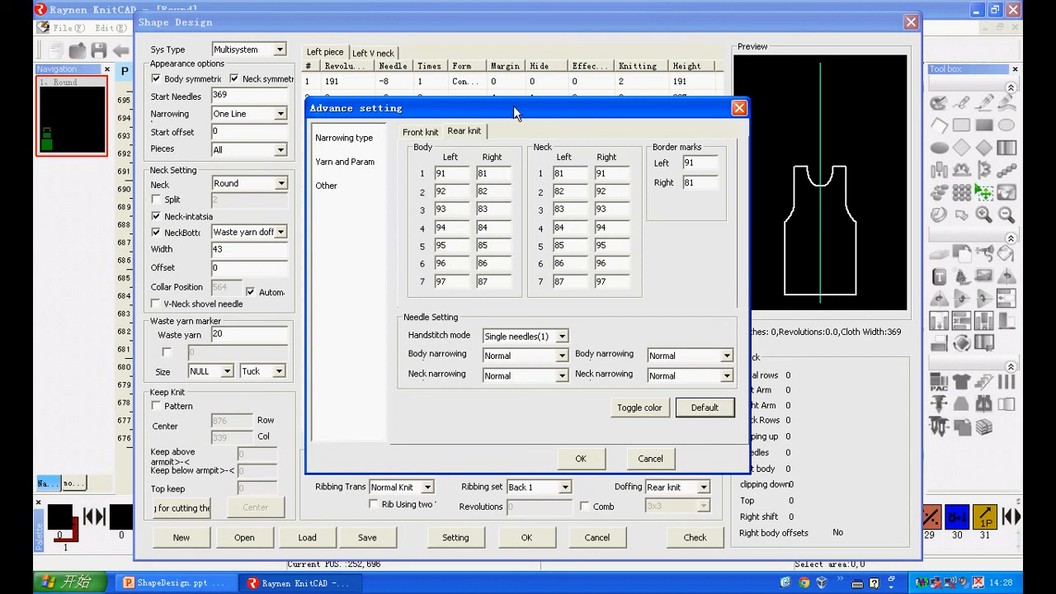
left_click_drag(766, 116, 766, 123)
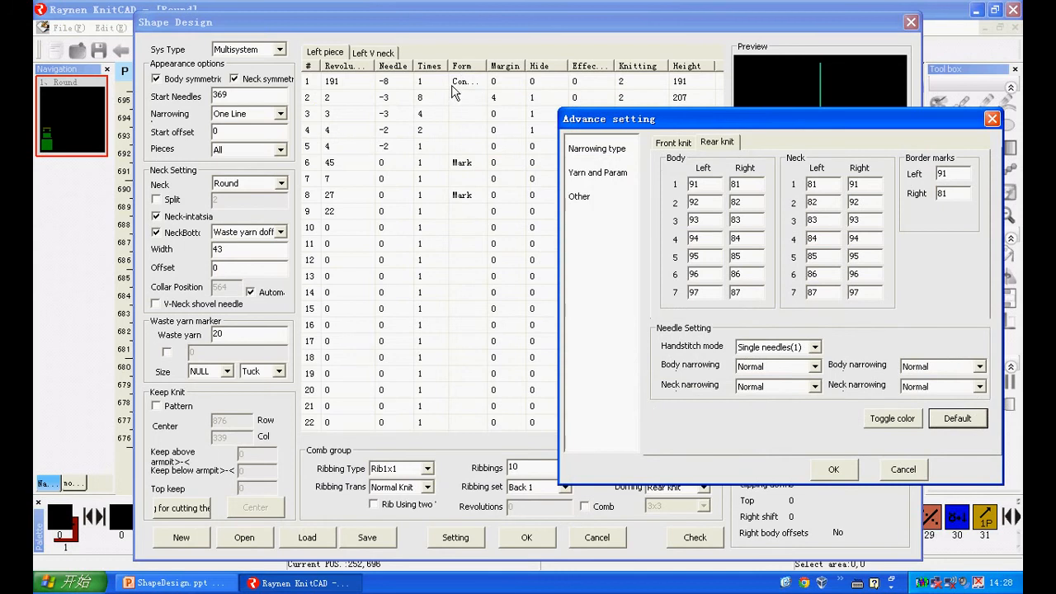
left_click_drag(729, 124, 528, 93)
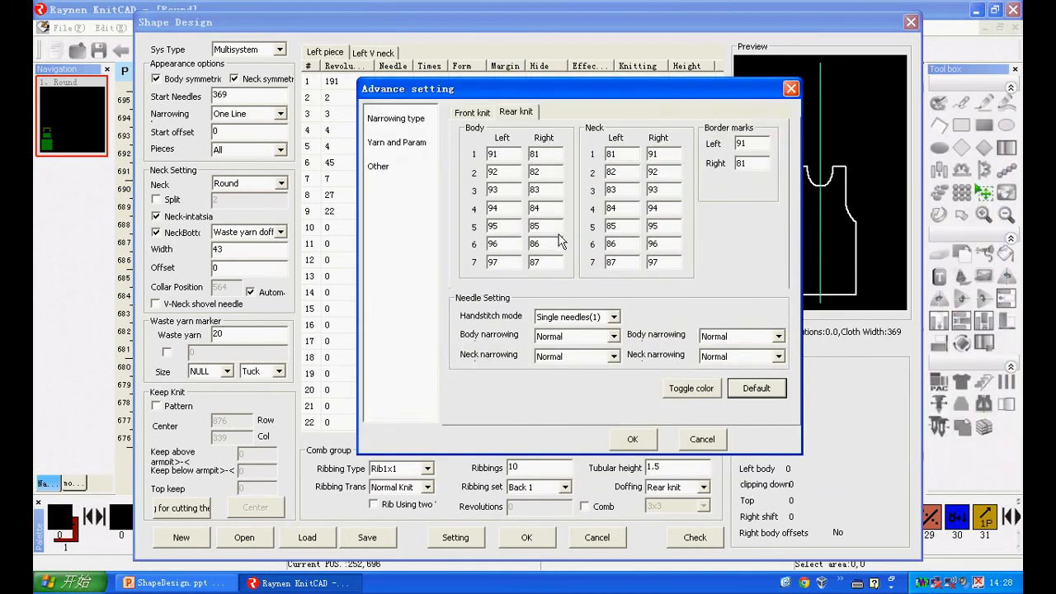
left_click(612, 319)
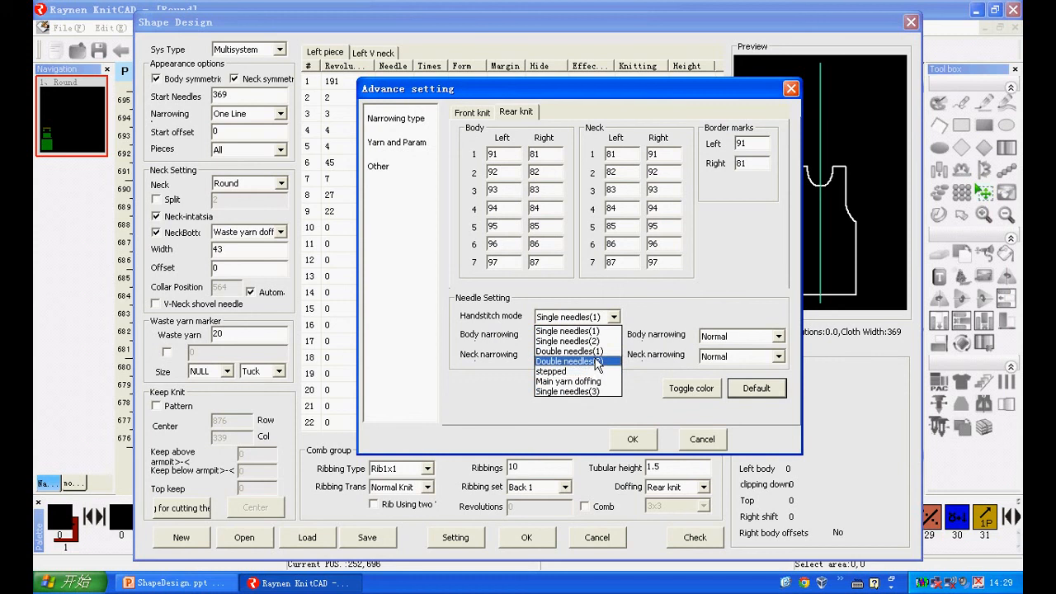
left_click(591, 351)
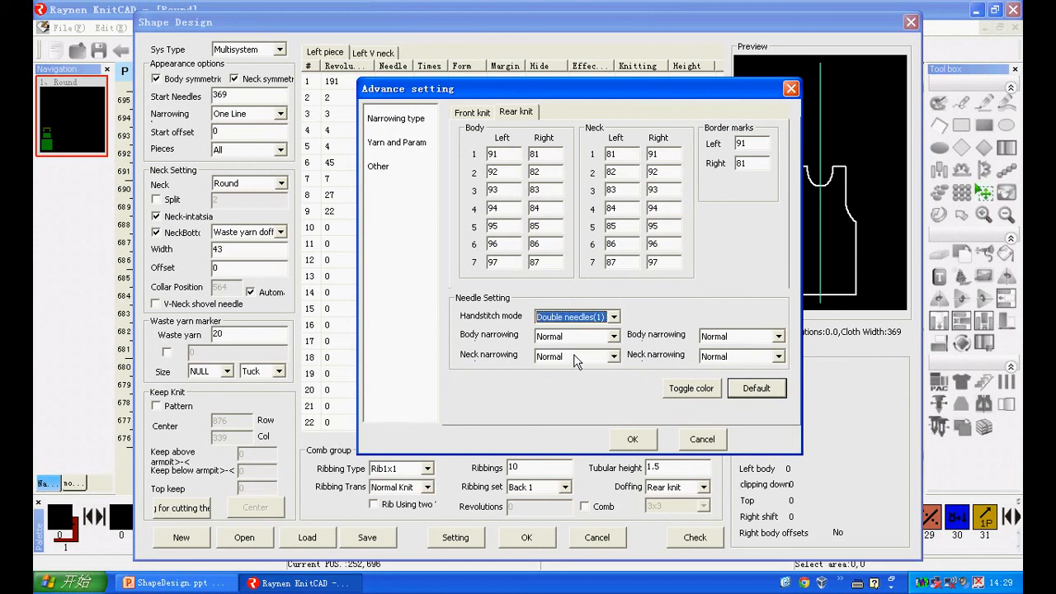
left_click(634, 443)
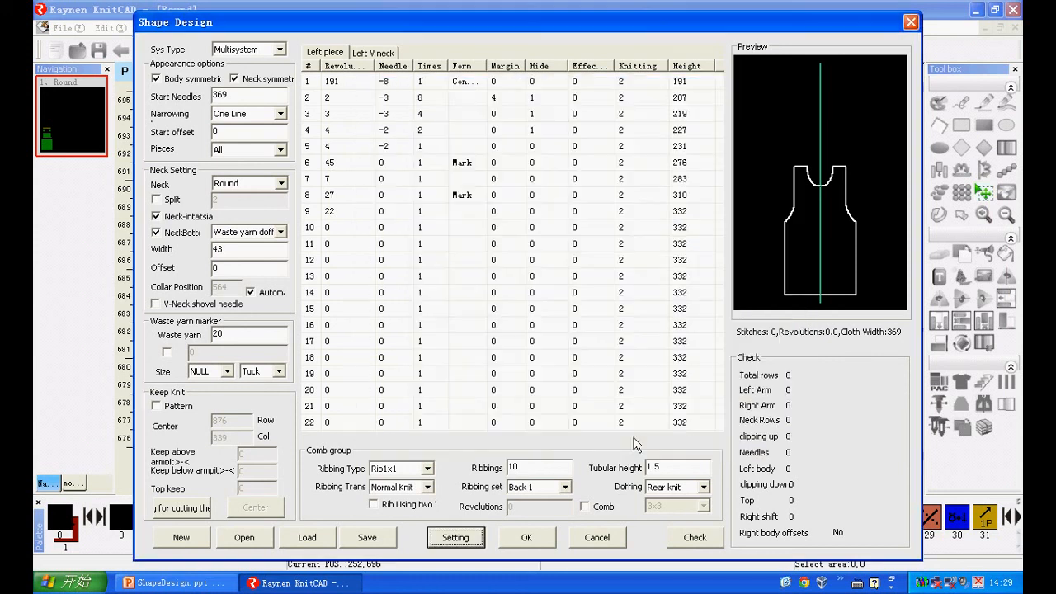
left_click(526, 537)
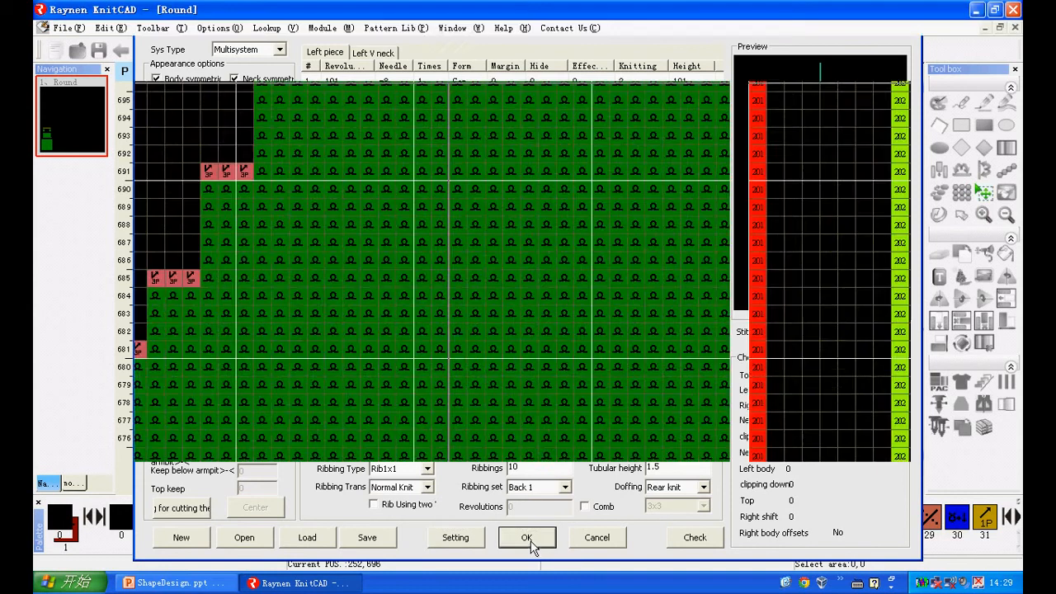
- Examine the double-needle handstitch codes at the base of both armholes in the regenerated pattern
scroll(436, 214, "down", 2)
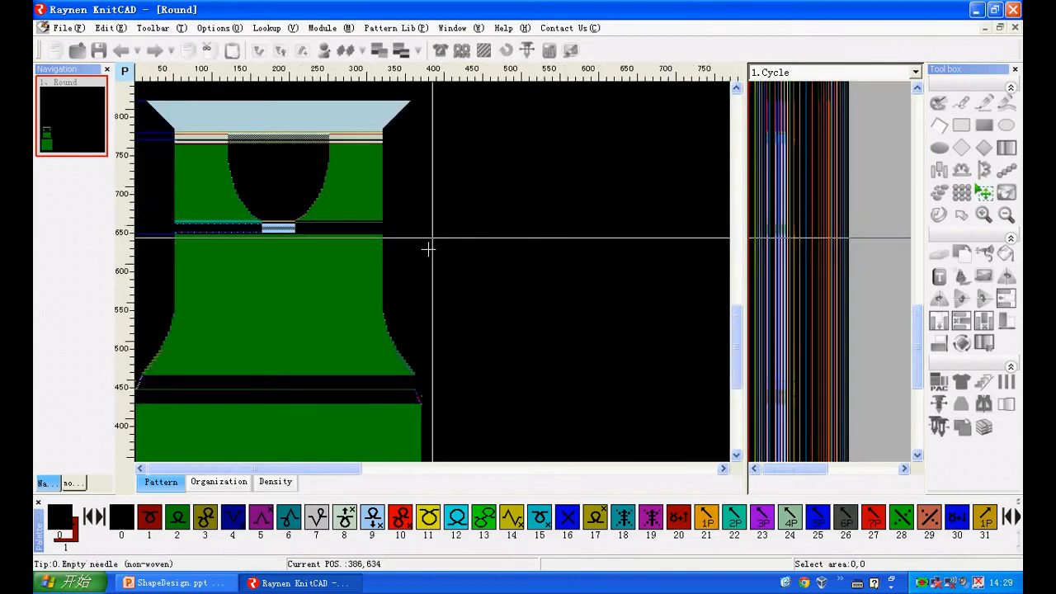
scroll(401, 399, "up", 8)
scroll(577, 329, "up", 1)
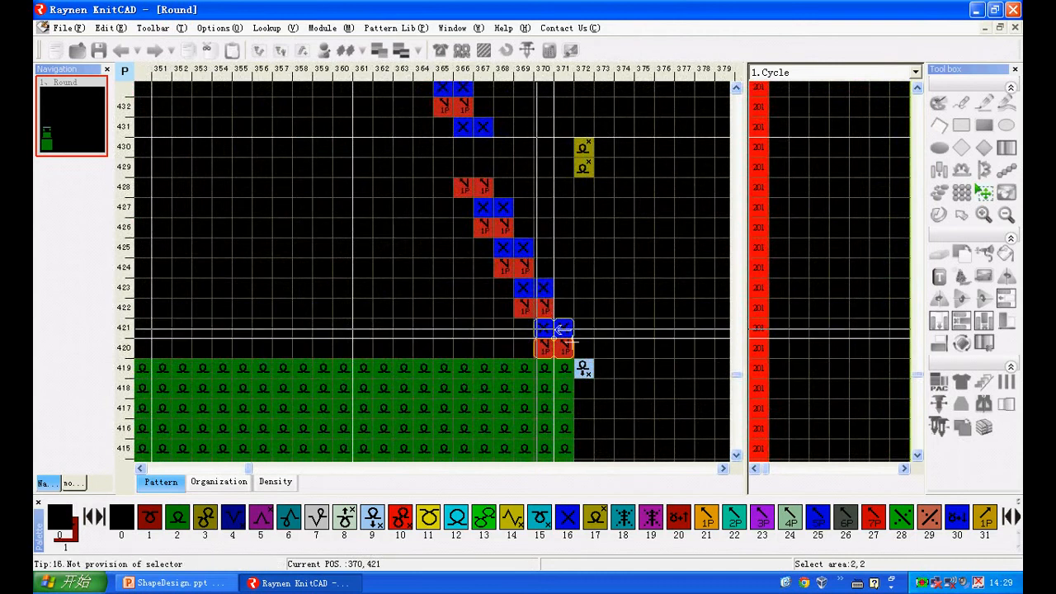
scroll(587, 363, "down", 3)
scroll(596, 370, "down", 3)
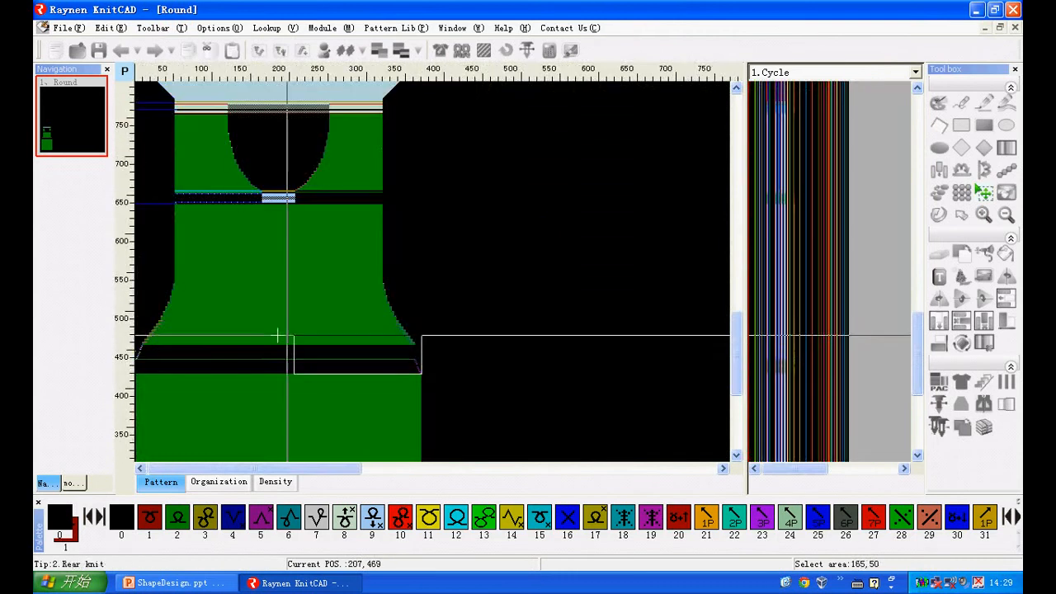
scroll(160, 371, "up", 6)
scroll(160, 371, "up", 1)
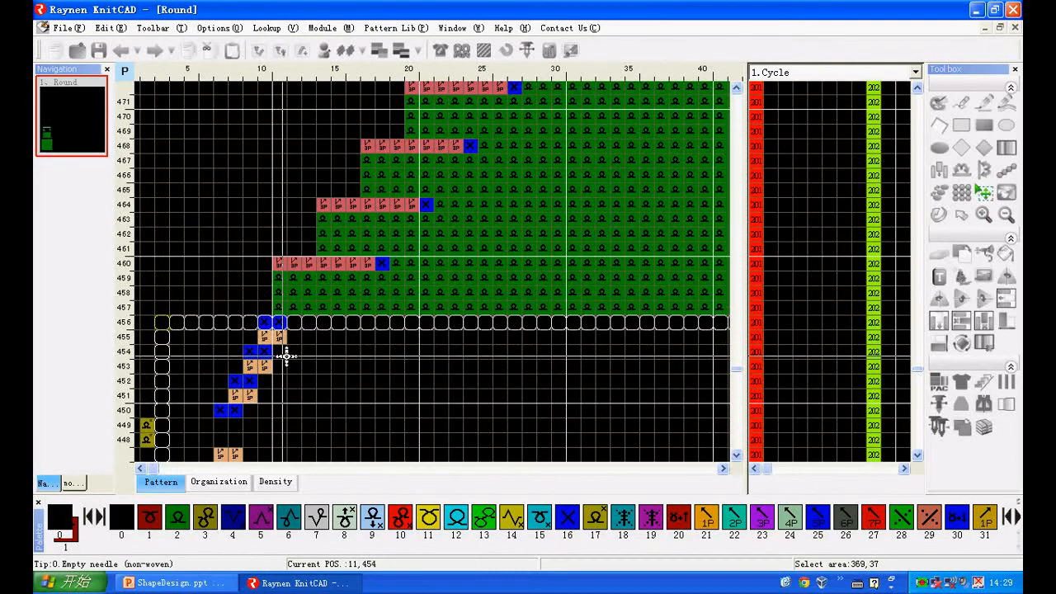
scroll(305, 337, "down", 5)
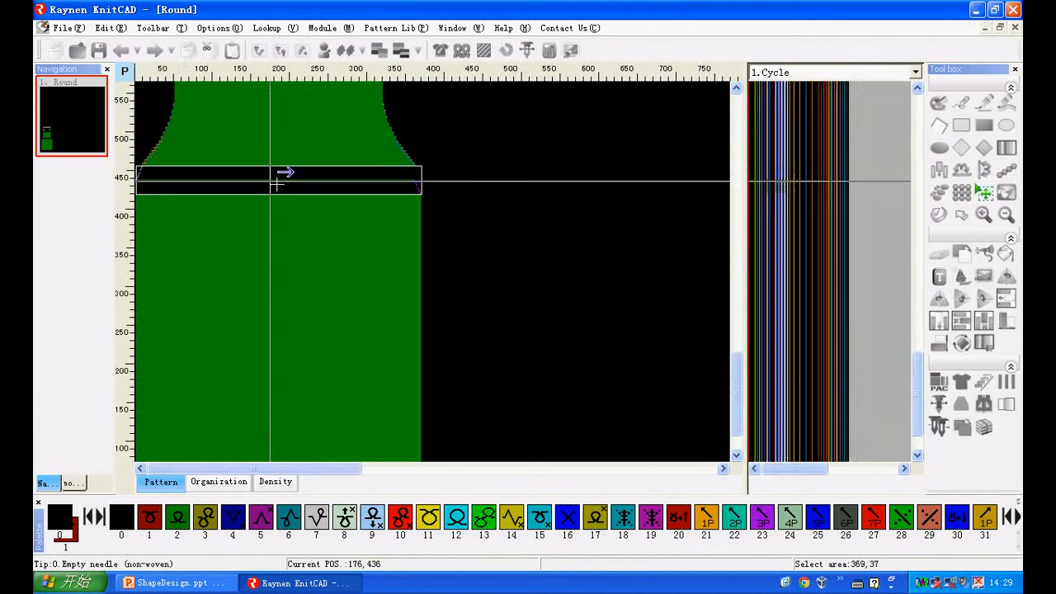
scroll(419, 168, "up", 3)
scroll(419, 168, "up", 2)
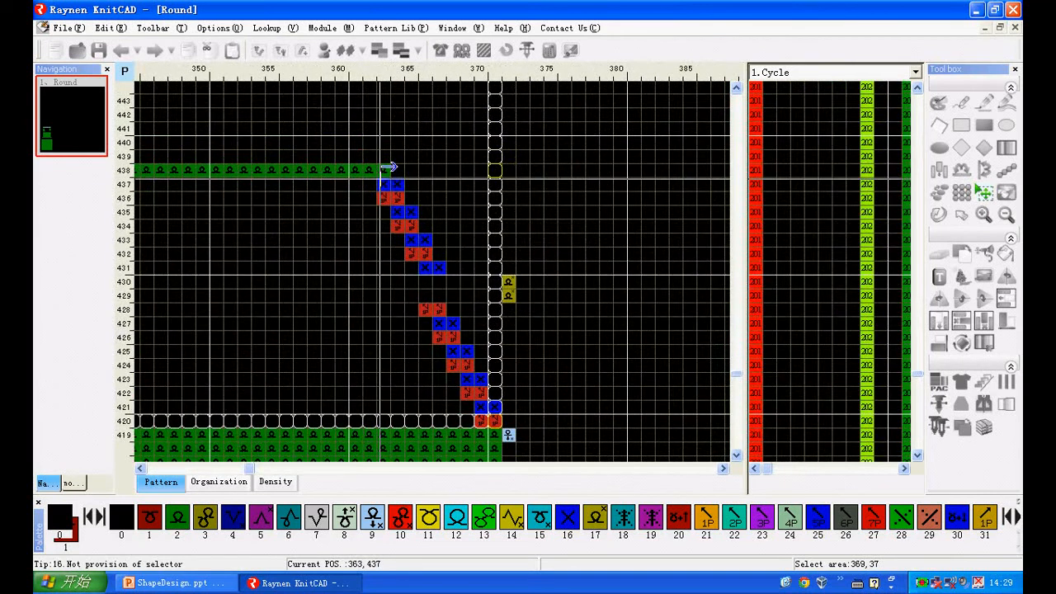
scroll(538, 245, "down", 3)
scroll(590, 357, "down", 3)
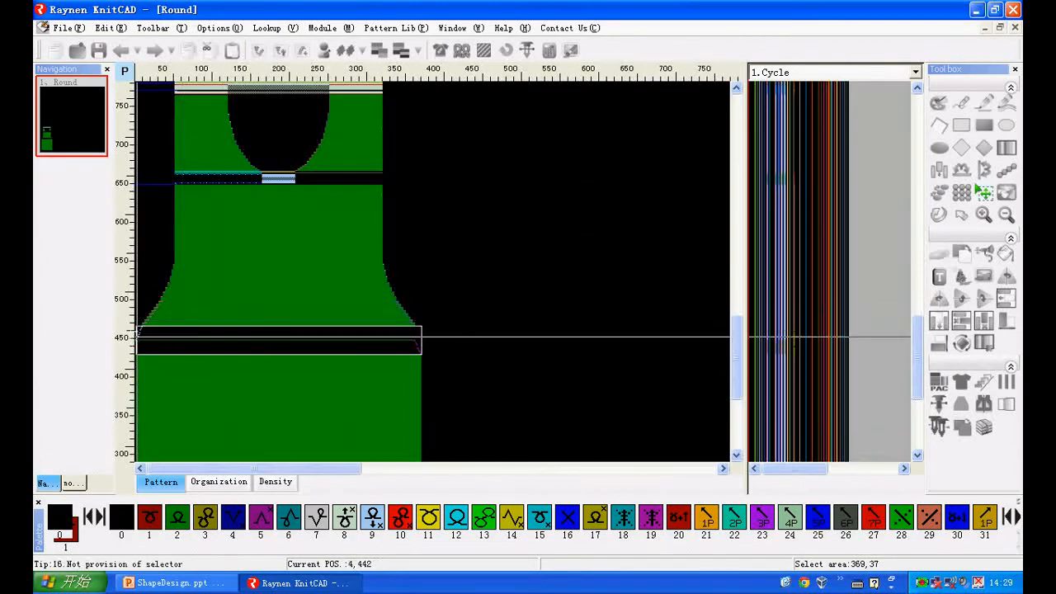
scroll(296, 310, "up", 5)
scroll(295, 311, "down", 2)
scroll(222, 324, "up", 3)
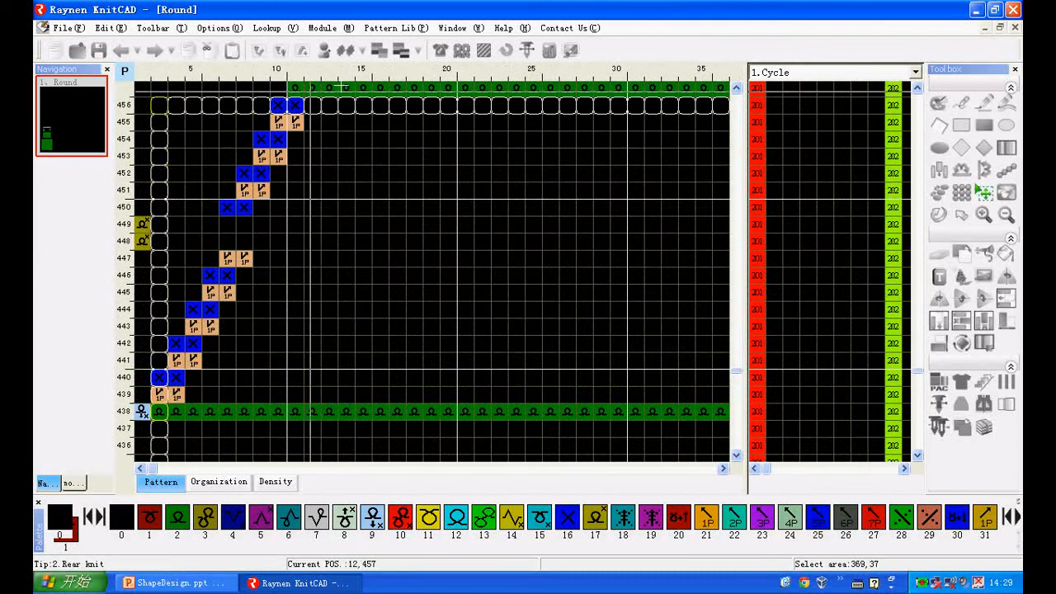
- Review the body narrowing options in the shape design's advanced needle settings and keep Normal
left_click(440, 51)
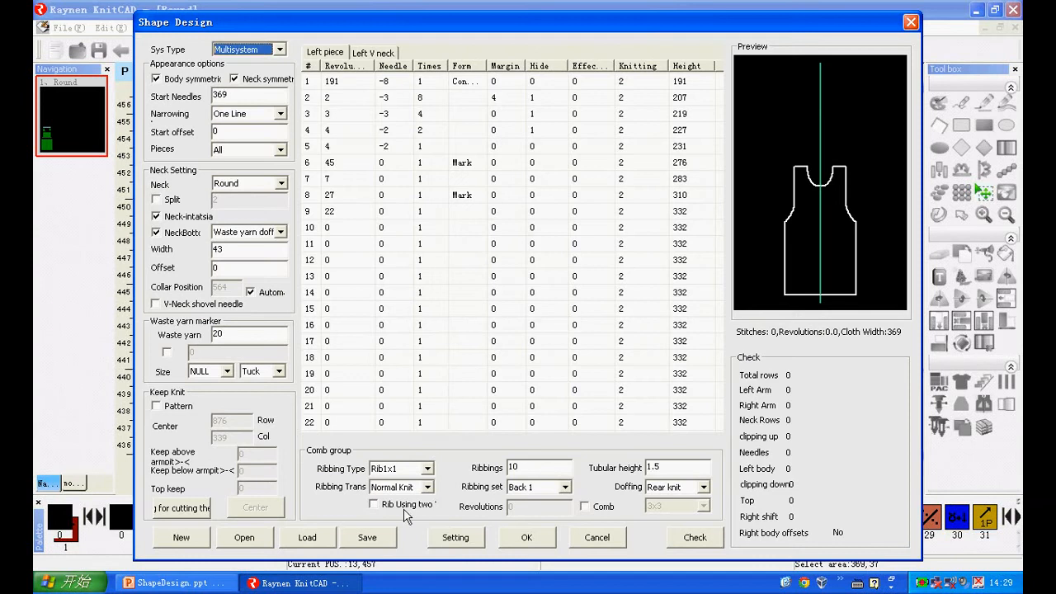
left_click(452, 538)
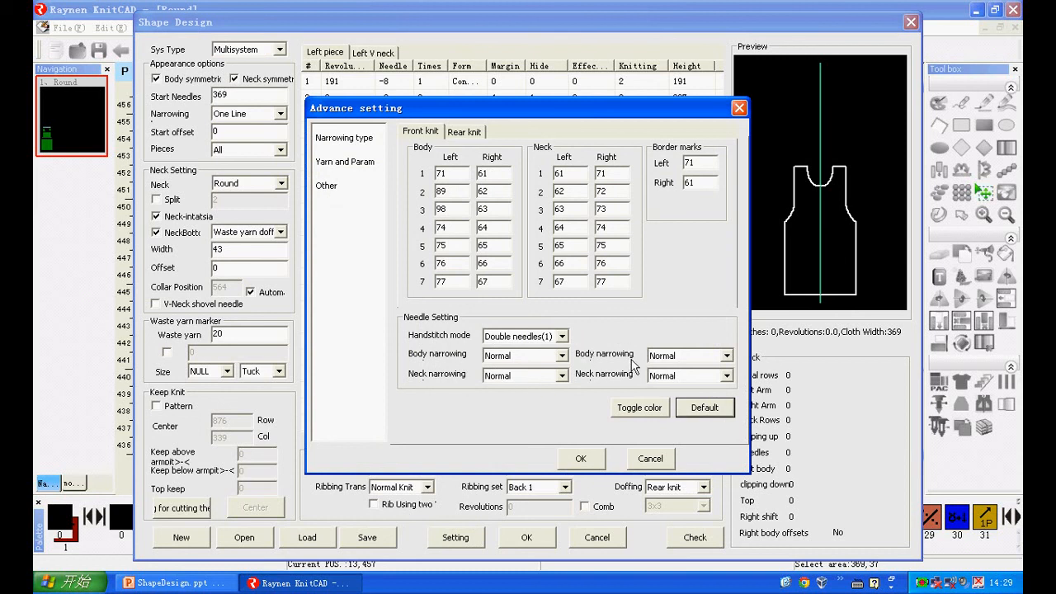
left_click(562, 356)
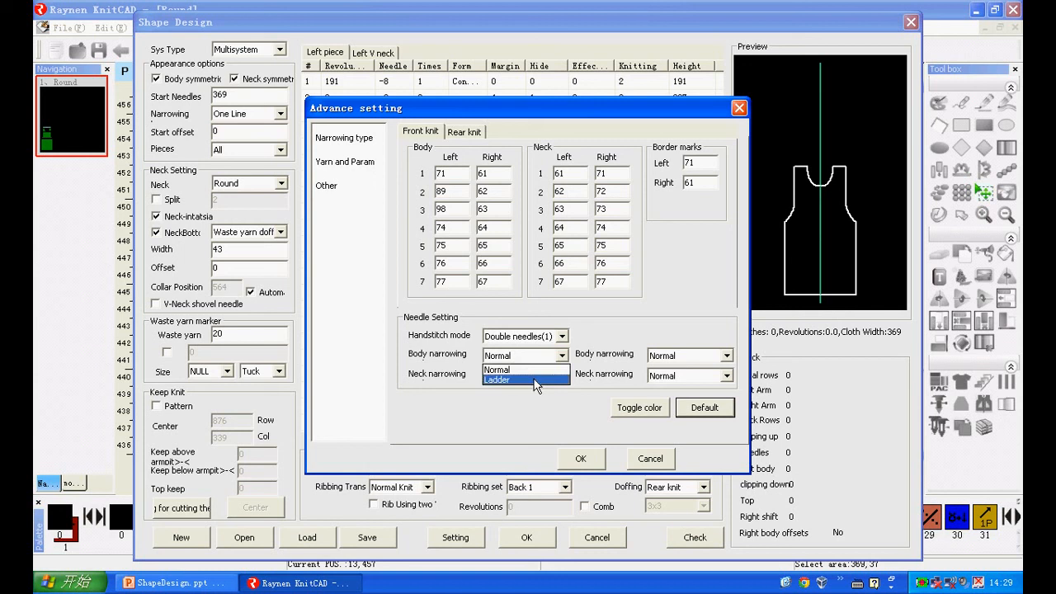
left_click(535, 369)
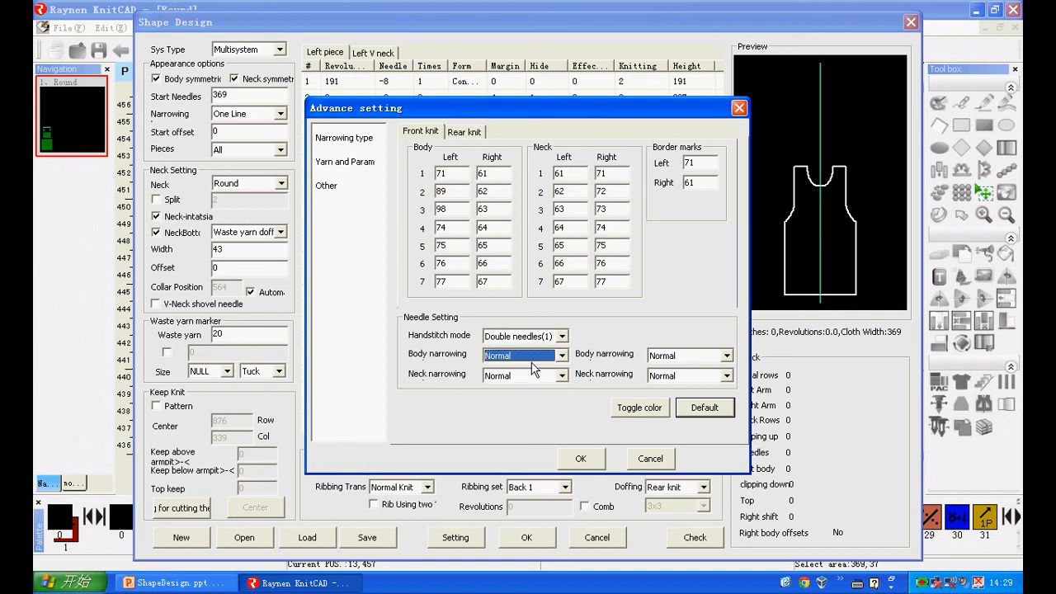
left_click(578, 458)
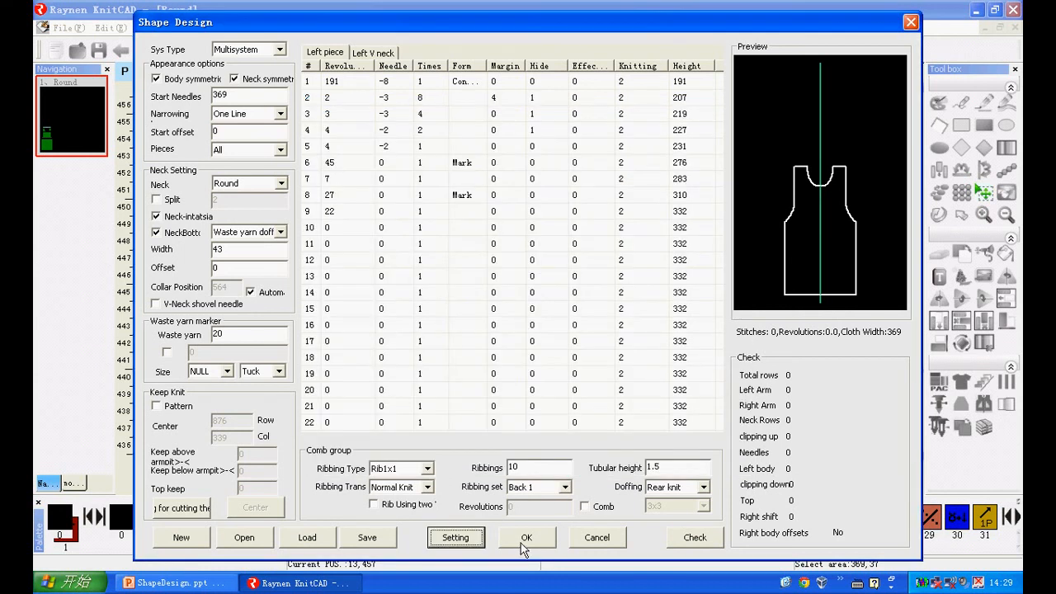
- Set the knitting code to 1 for all rows of the left piece, regenerate the pattern and check the right armhole
left_click(641, 69)
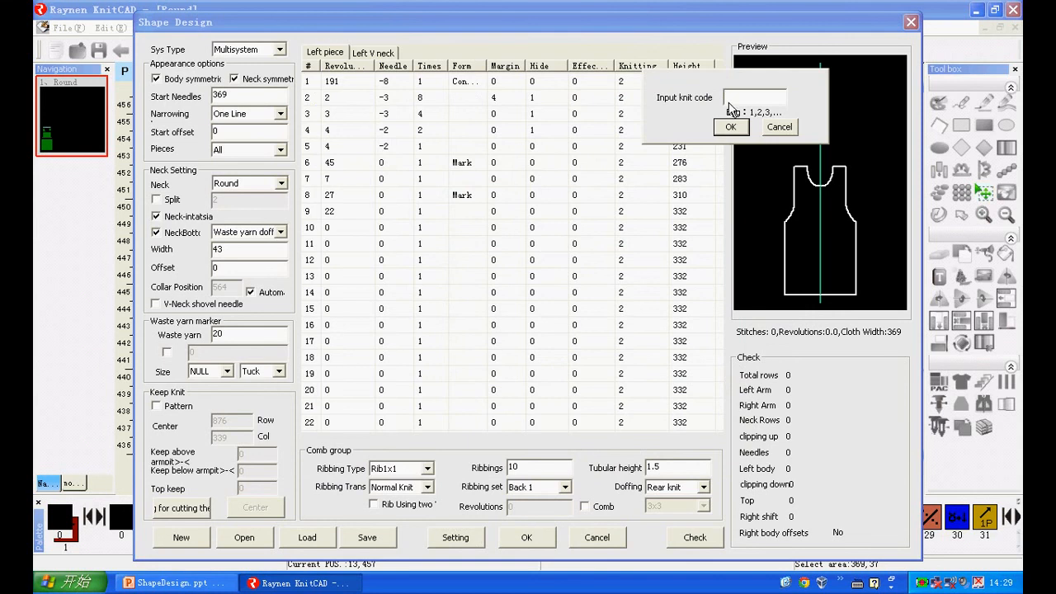
left_click(730, 126)
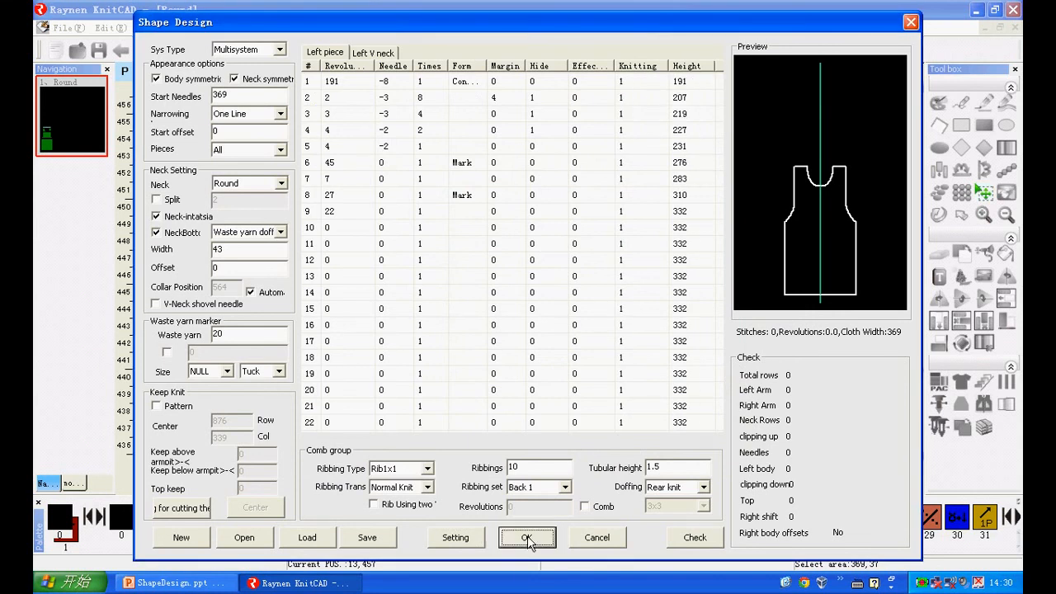
left_click(526, 538)
scroll(376, 359, "up", 7)
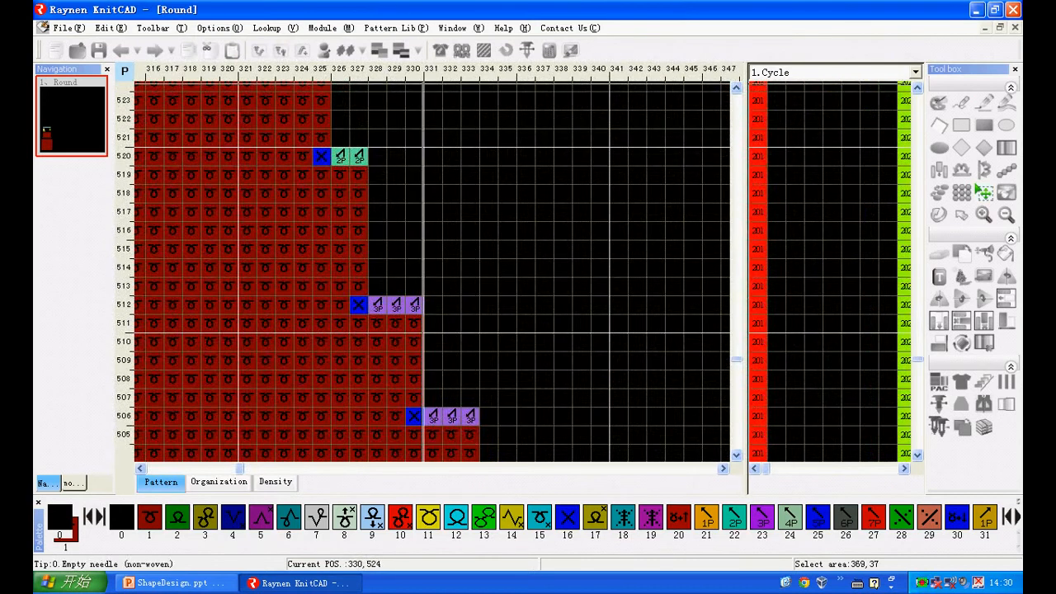
- Set both body narrowing options to Ladder in the shape design's advanced needle settings
left_click(433, 48)
left_click(456, 538)
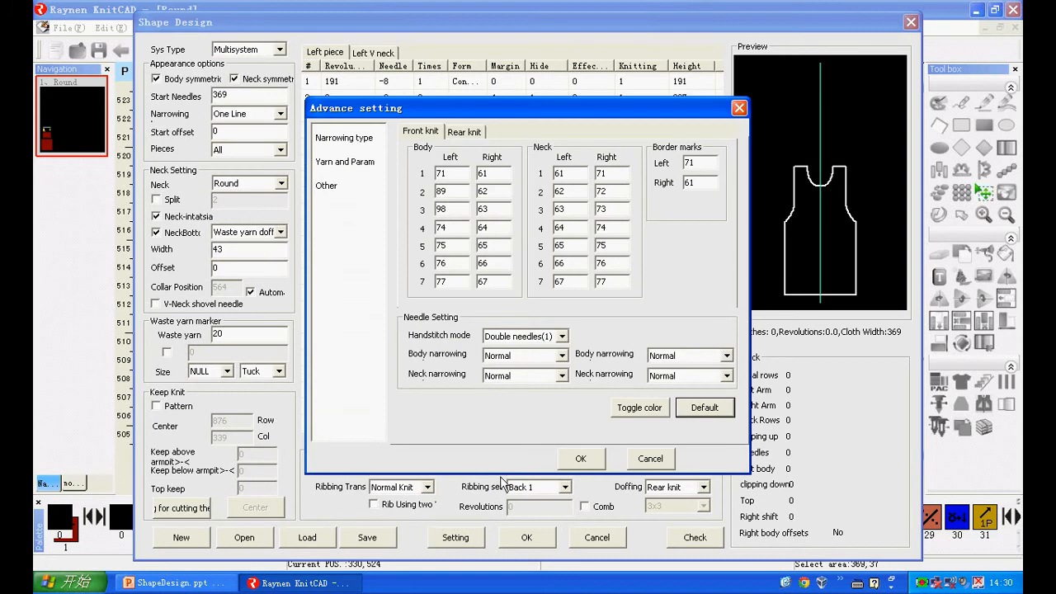
left_click(561, 355)
left_click(551, 378)
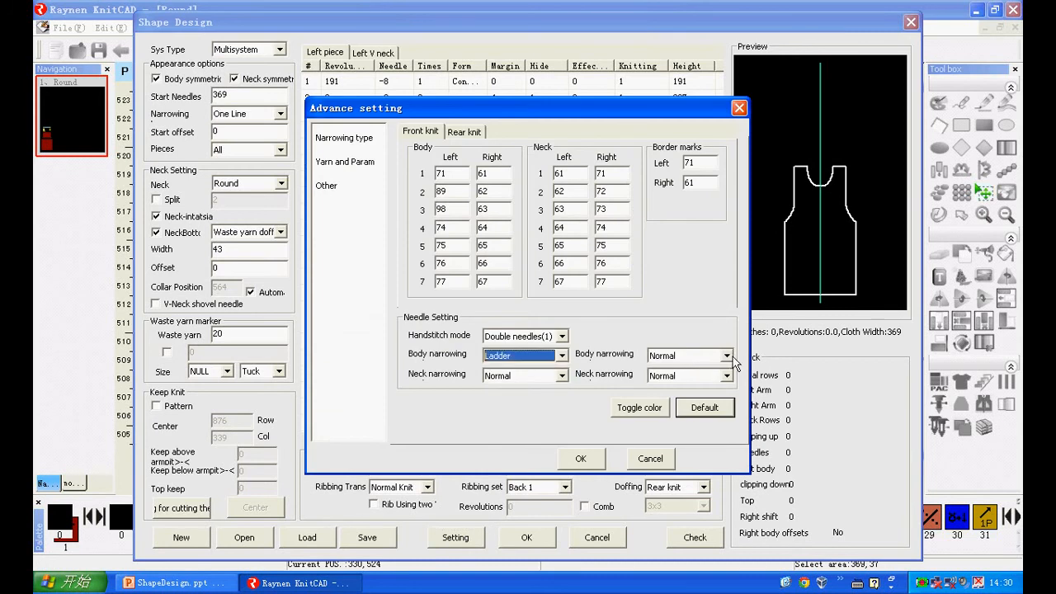
left_click(727, 356)
left_click(713, 381)
- Set both neck narrowing options to Ladder, regenerate the pattern and inspect the stepped narrowing codes along the right armhole
left_click(561, 375)
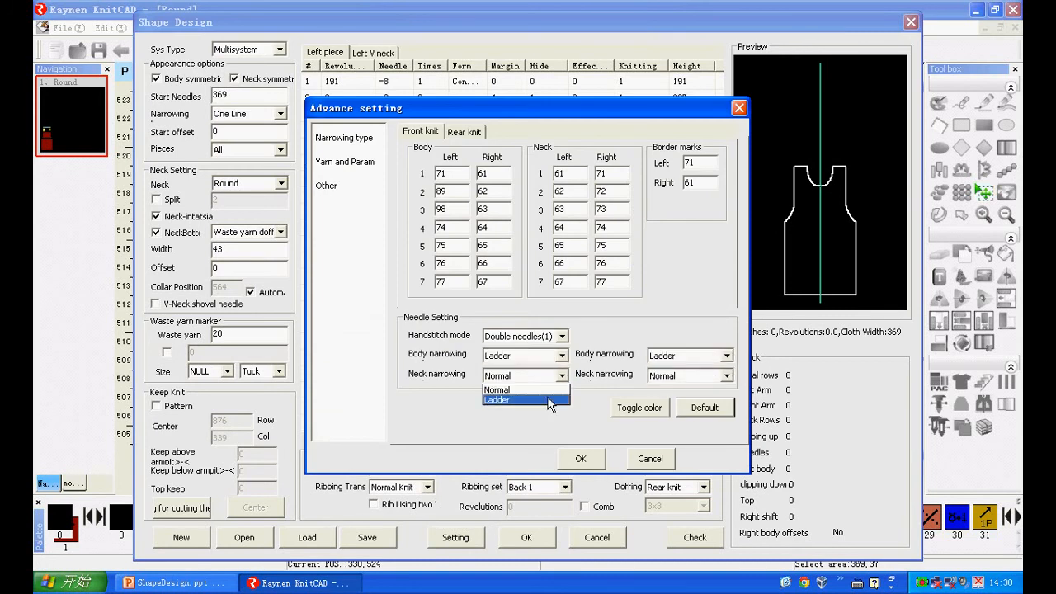
left_click(549, 398)
left_click(726, 375)
left_click(712, 400)
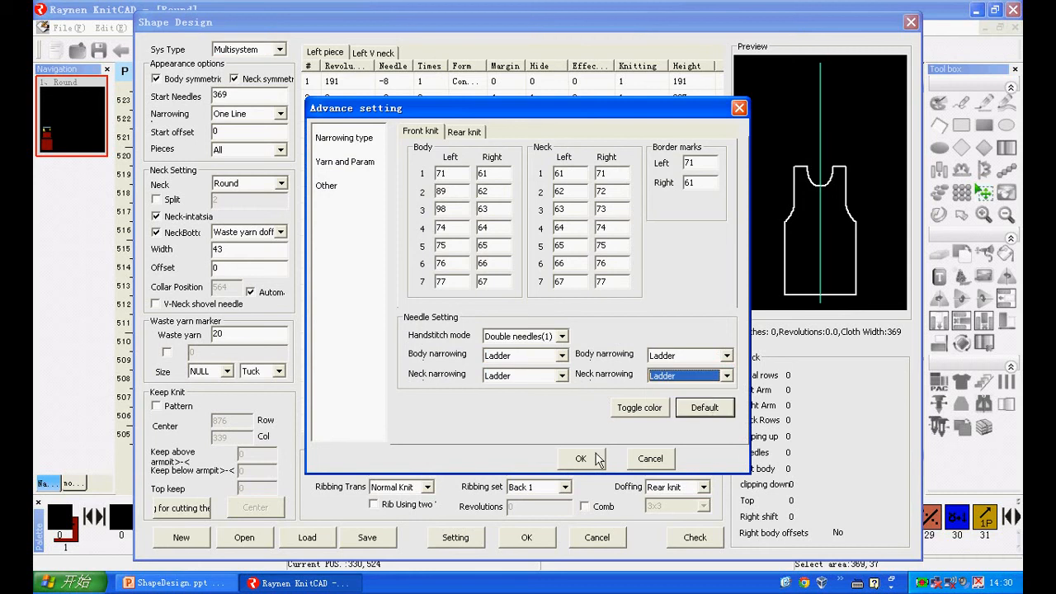
left_click(581, 459)
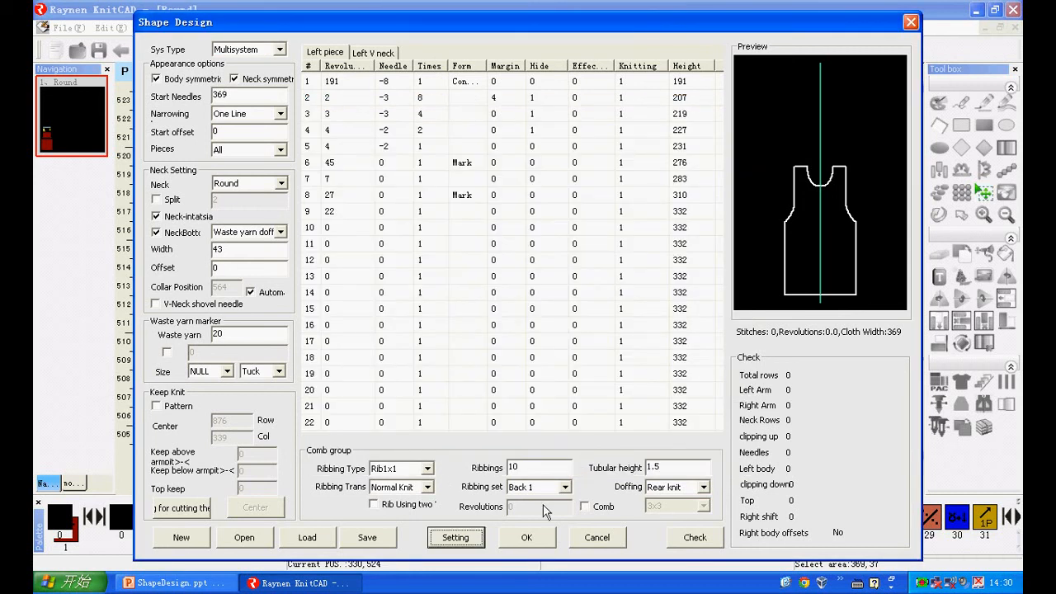
left_click(528, 540)
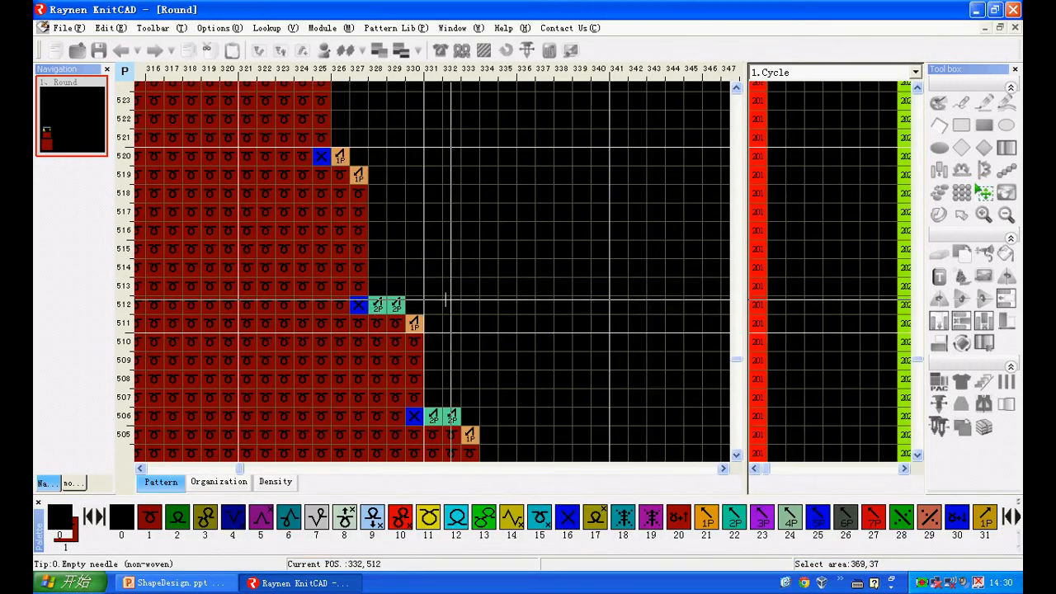
scroll(390, 282, "down", 2)
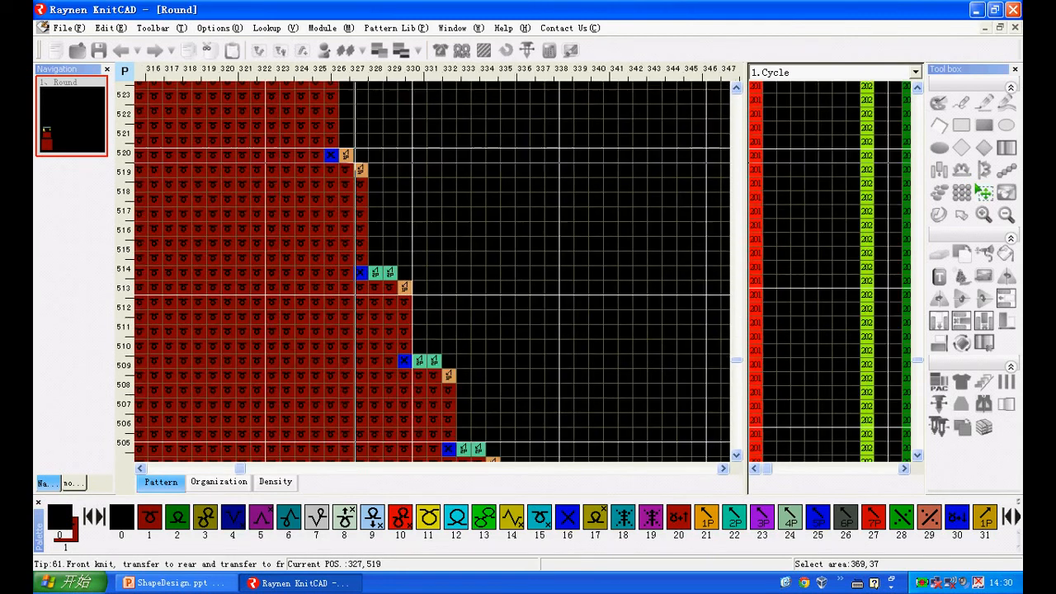
scroll(375, 262, "up", 3)
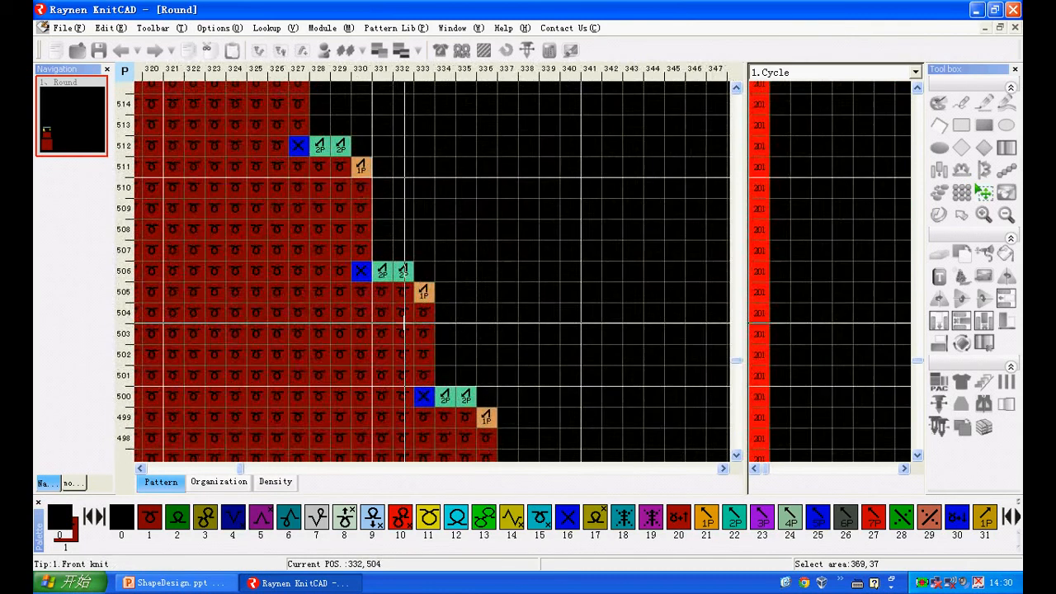
scroll(385, 372, "down", 3)
scroll(443, 320, "up", 1)
scroll(443, 320, "up", 1)
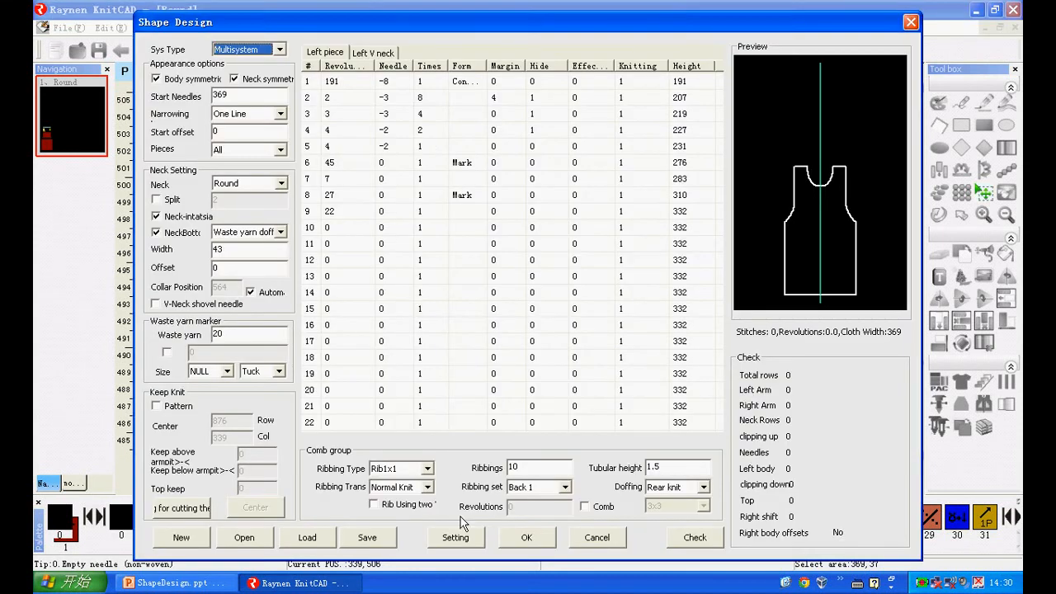
- Review the Ladder narrowing settings beside the left piece's margin values and regenerate the pattern
left_click(455, 537)
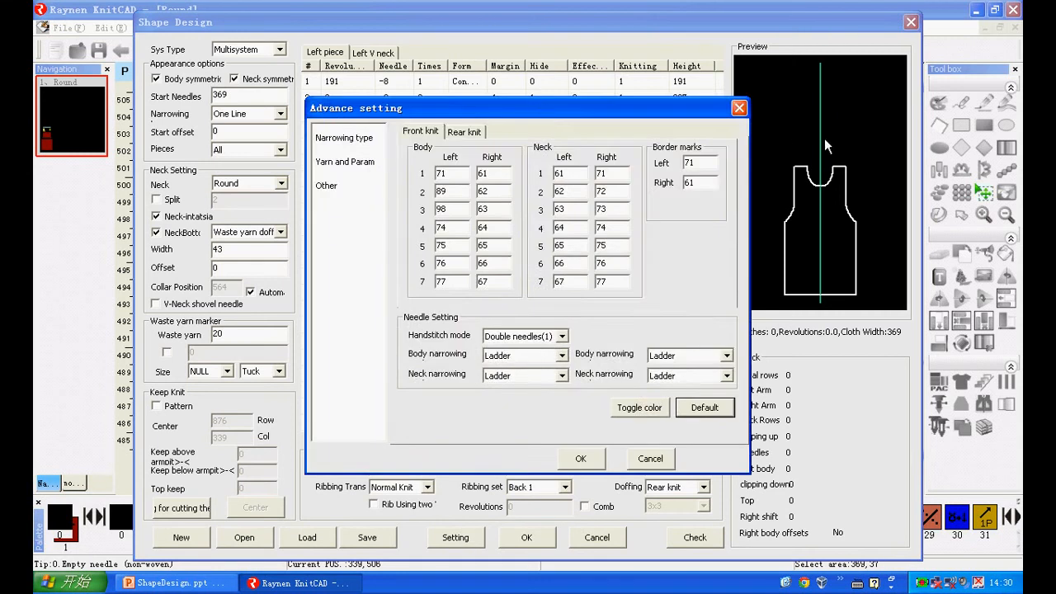
left_click_drag(545, 111, 817, 146)
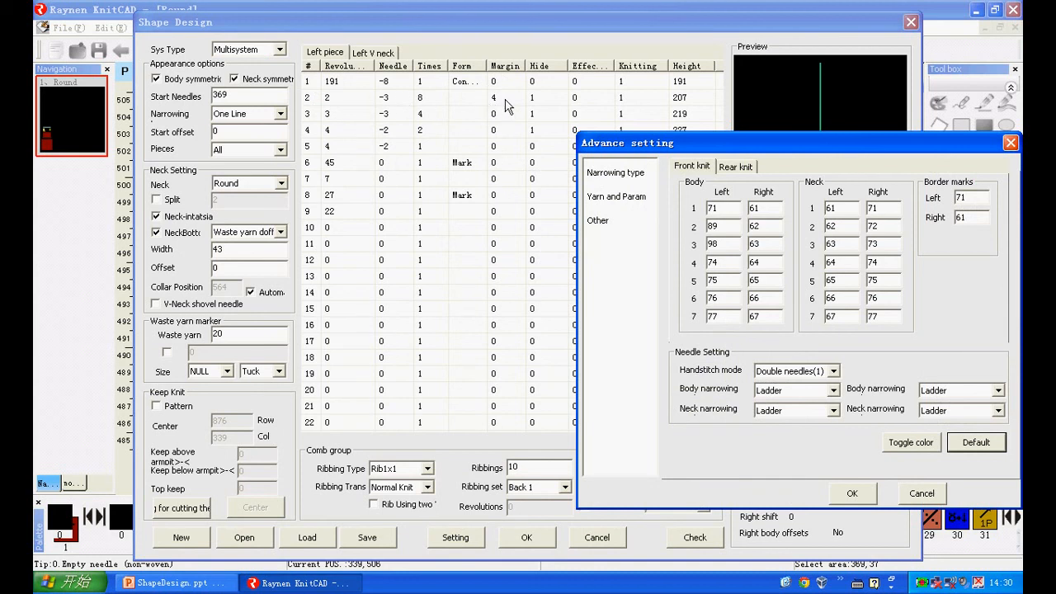
left_click(853, 493)
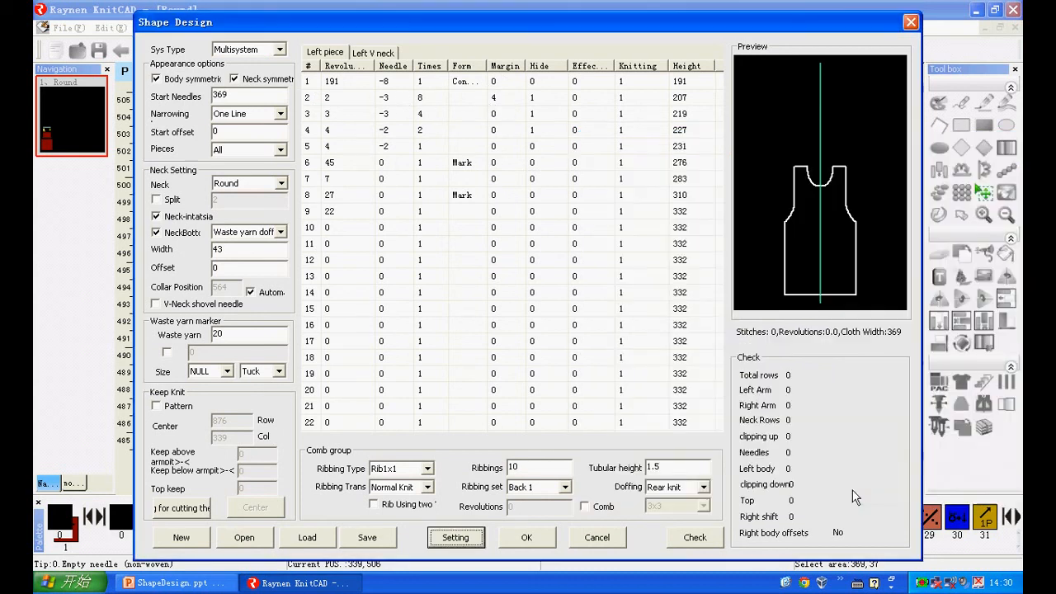
left_click(526, 537)
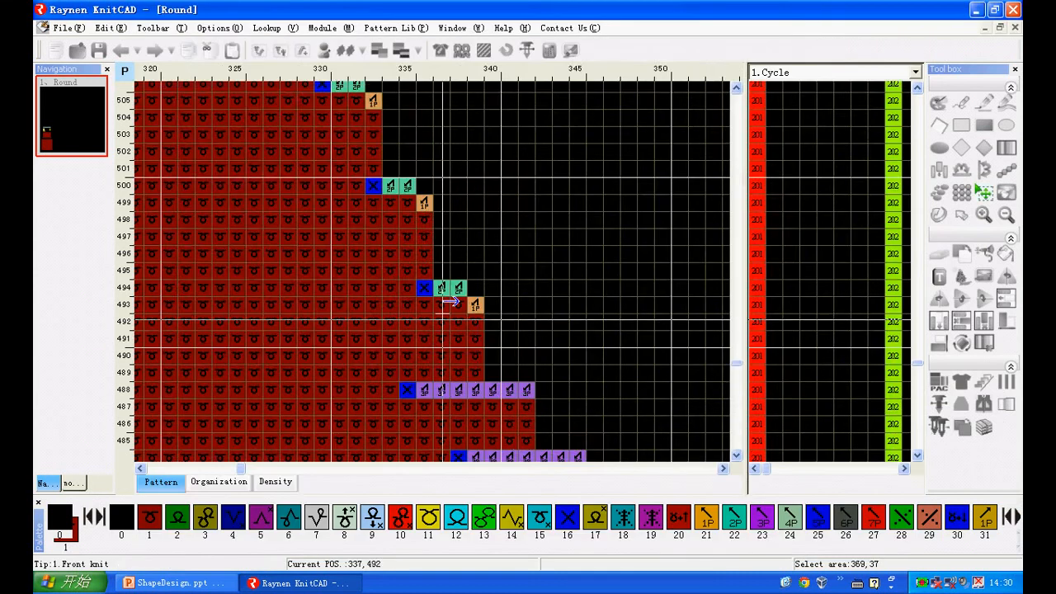
- Examine the stepped narrowing codes along the right armhole up close
scroll(460, 395, "down", 3)
scroll(486, 406, "up", 4)
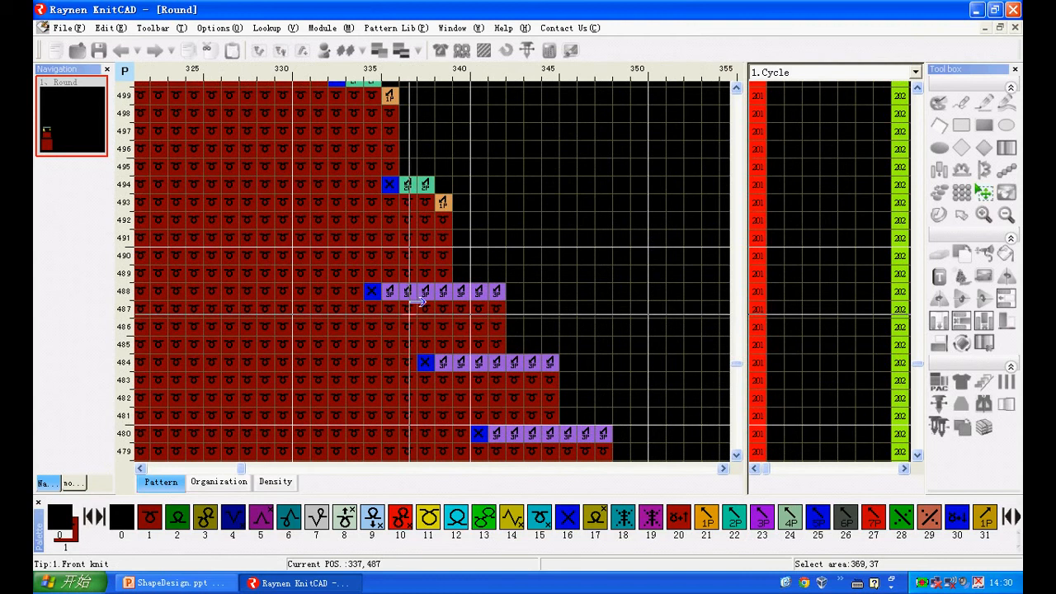
scroll(415, 303, "down", 2)
scroll(382, 193, "up", 3)
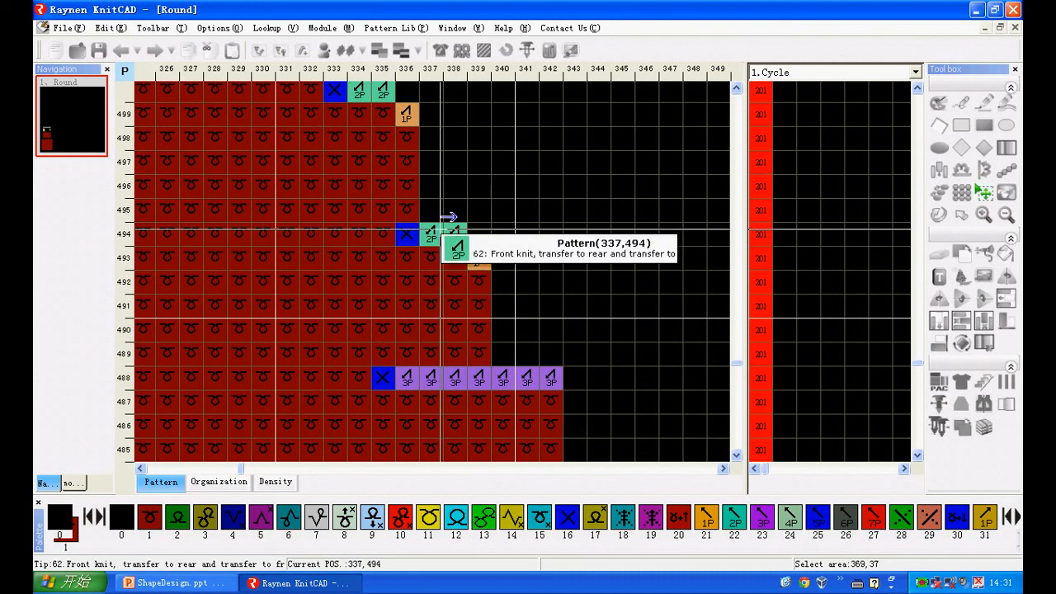
- Set both body narrowing and both neck narrowing options to Normal in the shape design's advanced needle settings
left_click(443, 50)
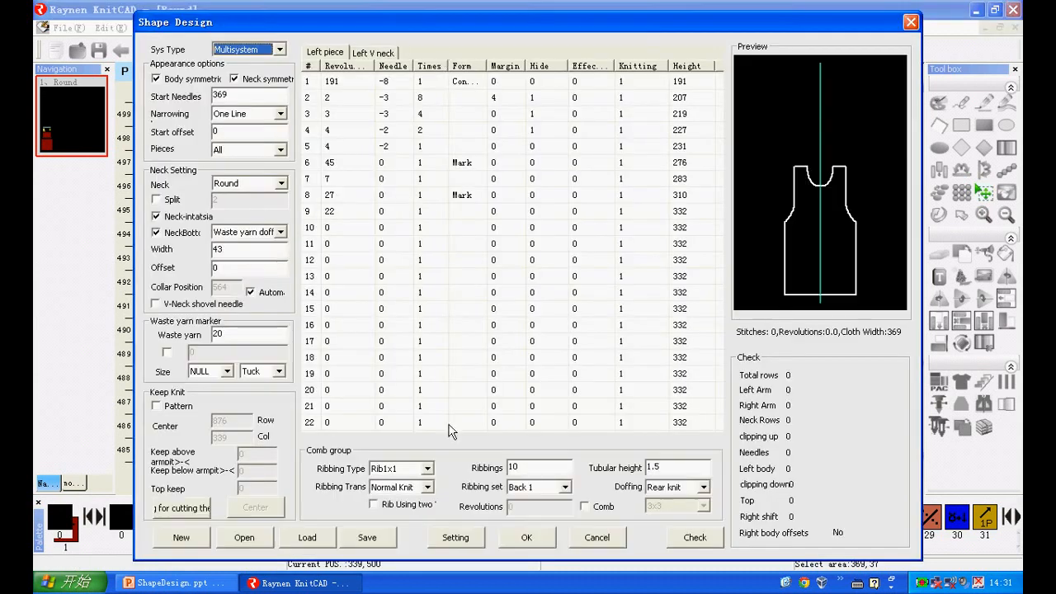
left_click(461, 541)
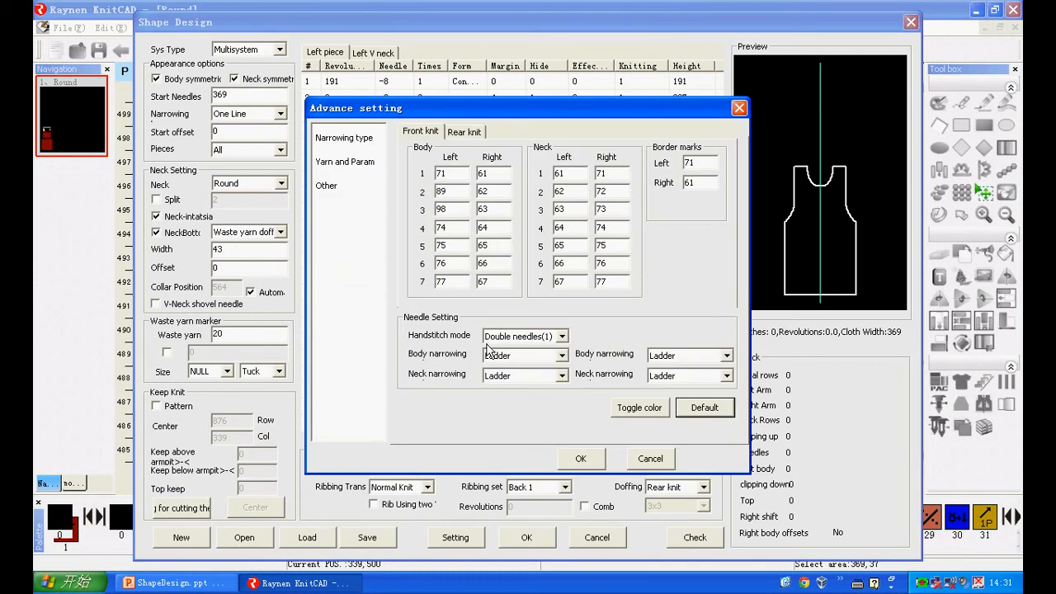
left_click(561, 356)
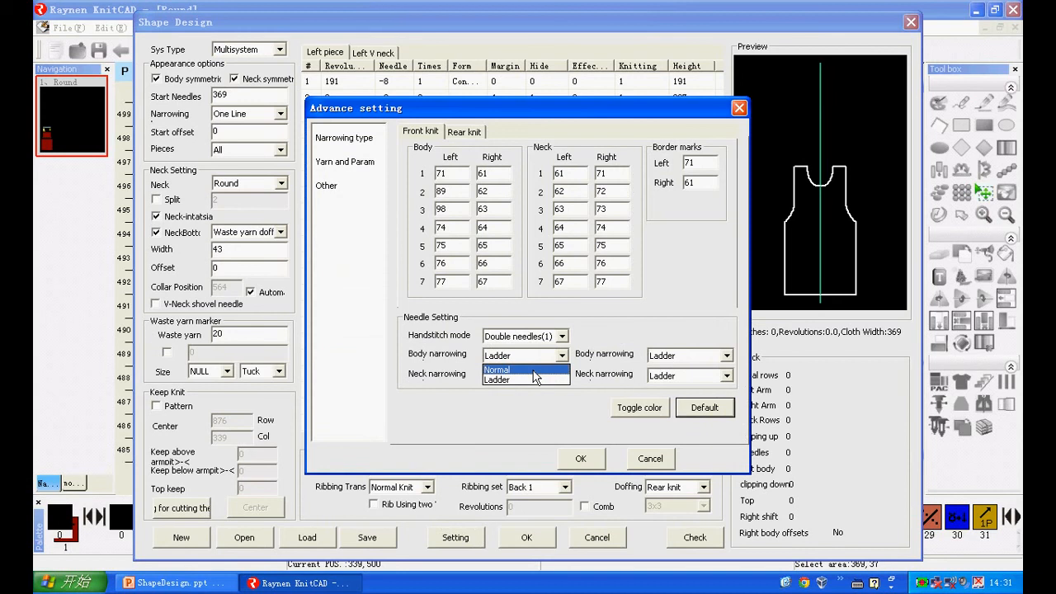
left_click(532, 370)
left_click(560, 376)
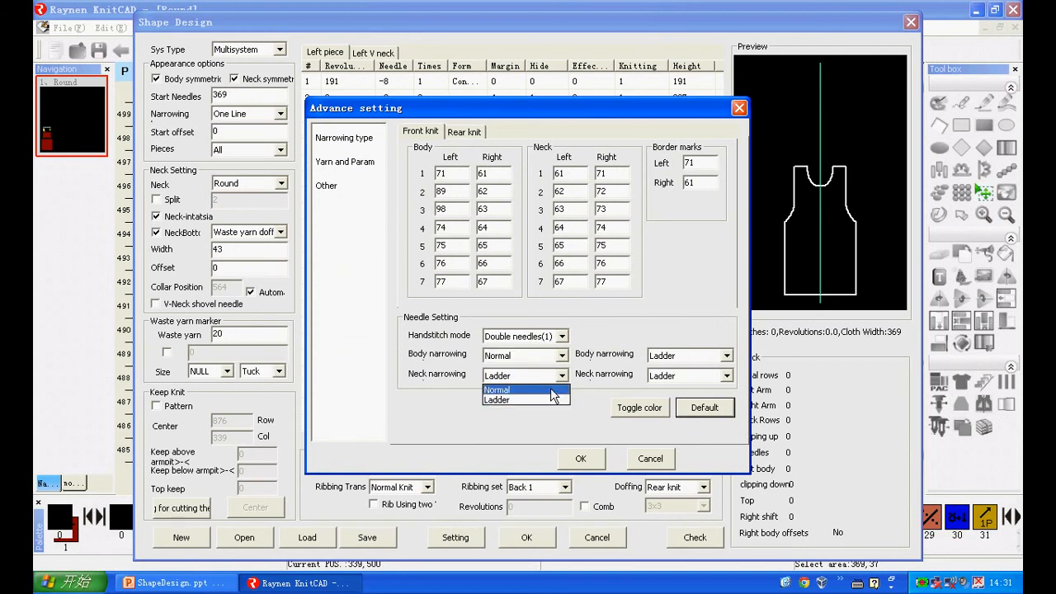
left_click(551, 385)
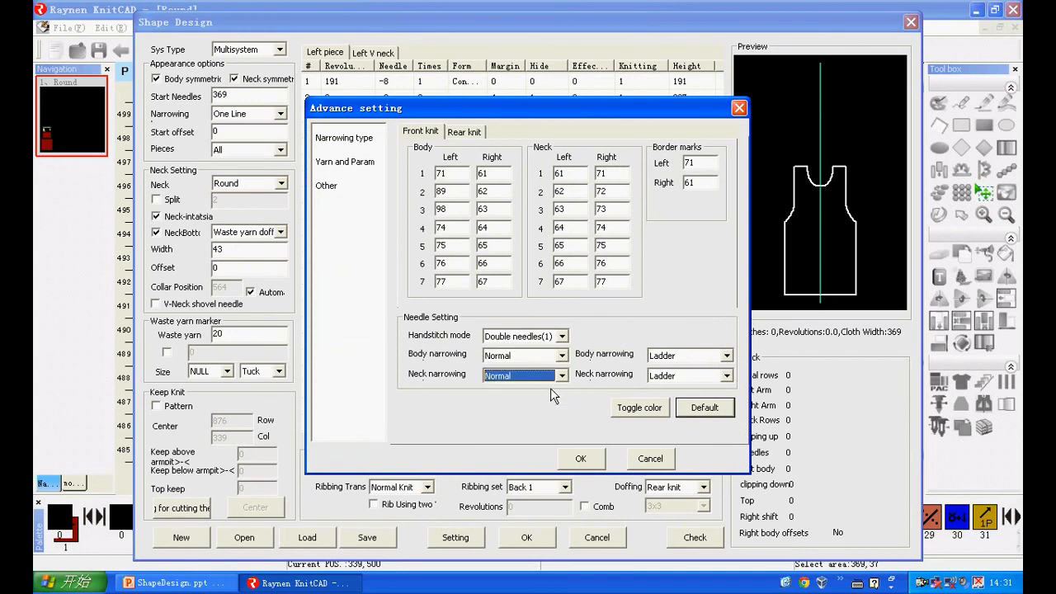
left_click(726, 355)
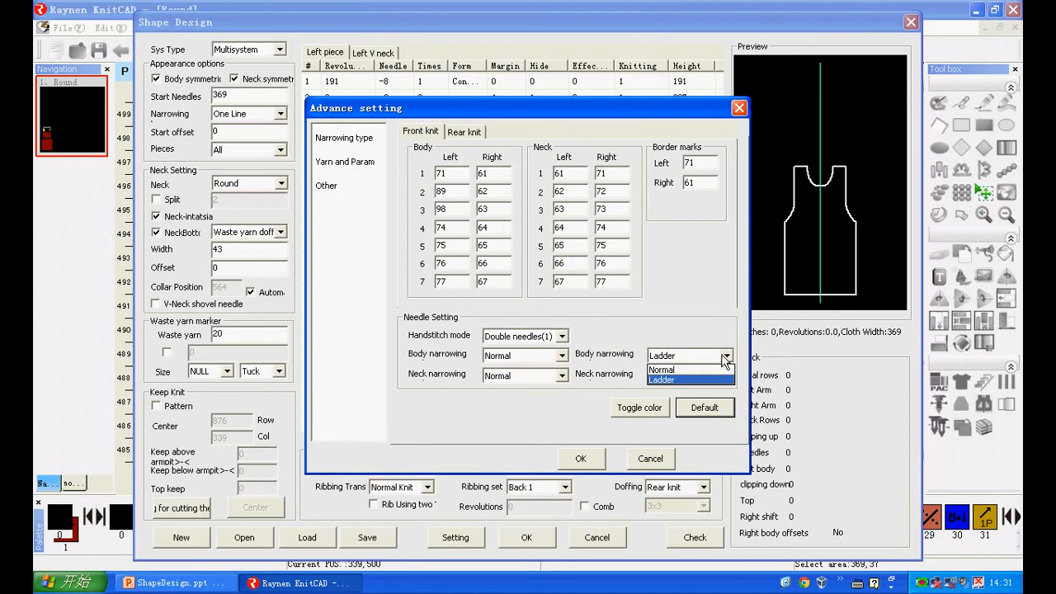
left_click(717, 370)
left_click(726, 375)
left_click(690, 388)
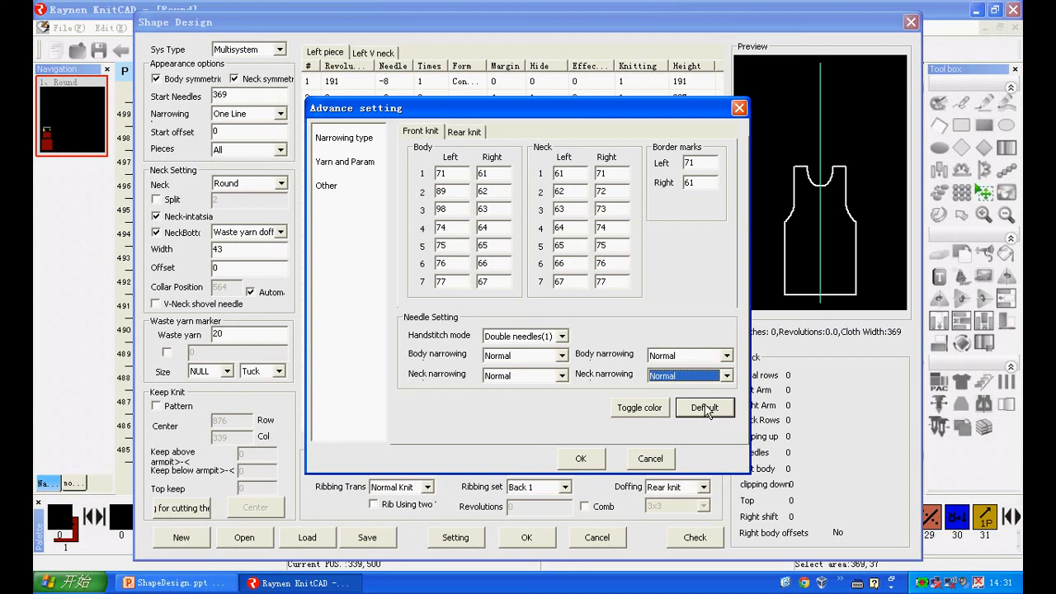
- Restore the default narrowing type settings and review the rear knit codes
left_click(705, 408)
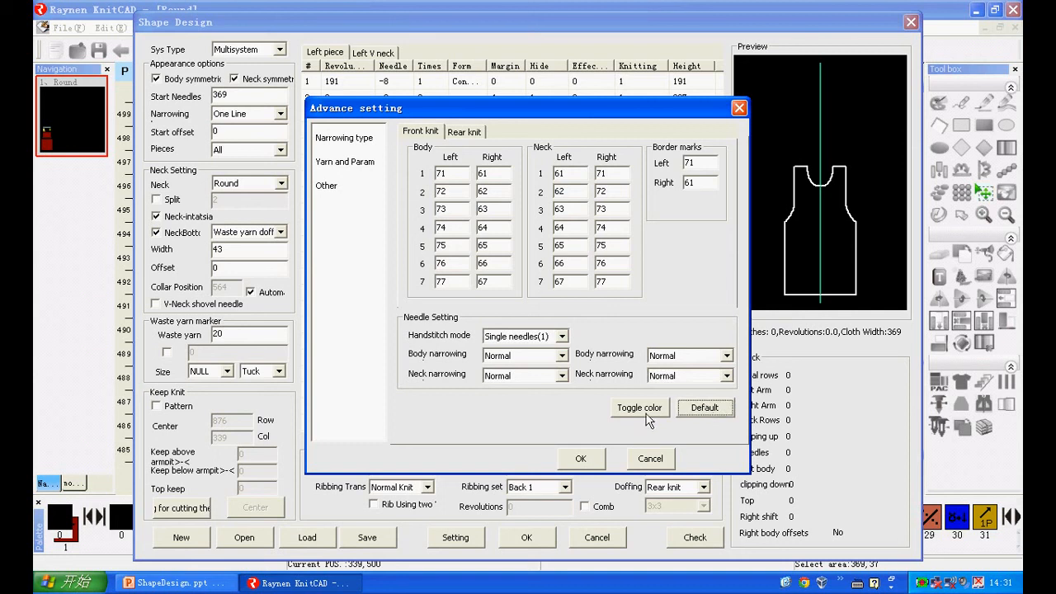
left_click(463, 132)
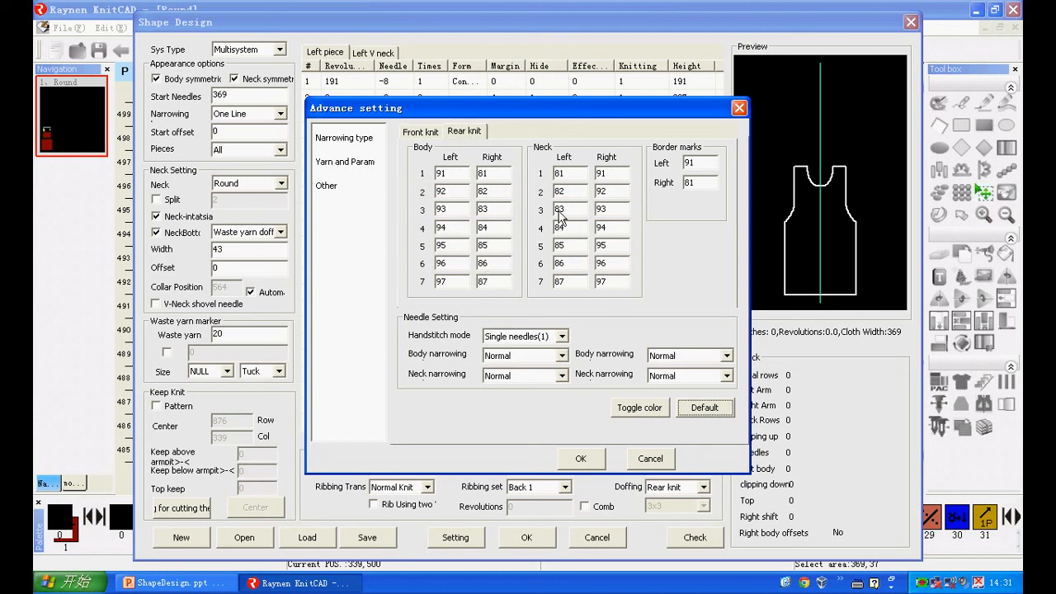
left_click(421, 133)
- Try Toggle color on the front knit narrowing codes, check the rear knit codes and toggle the colors back
left_click(646, 411)
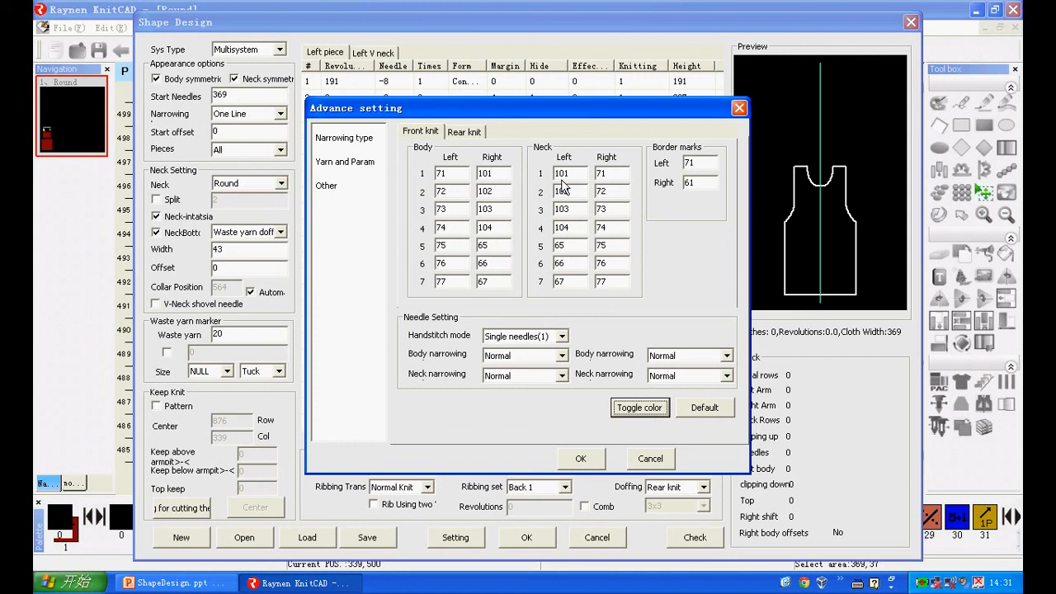
left_click(466, 133)
left_click(422, 133)
left_click(640, 409)
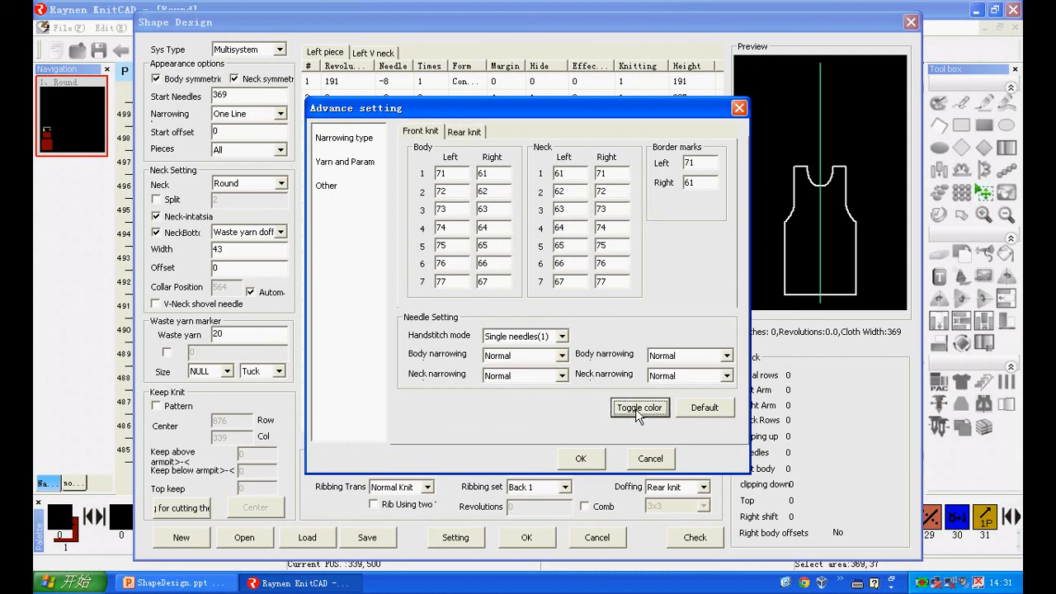
- Apply the default advanced settings and regenerate the round-neck pattern
left_click(581, 459)
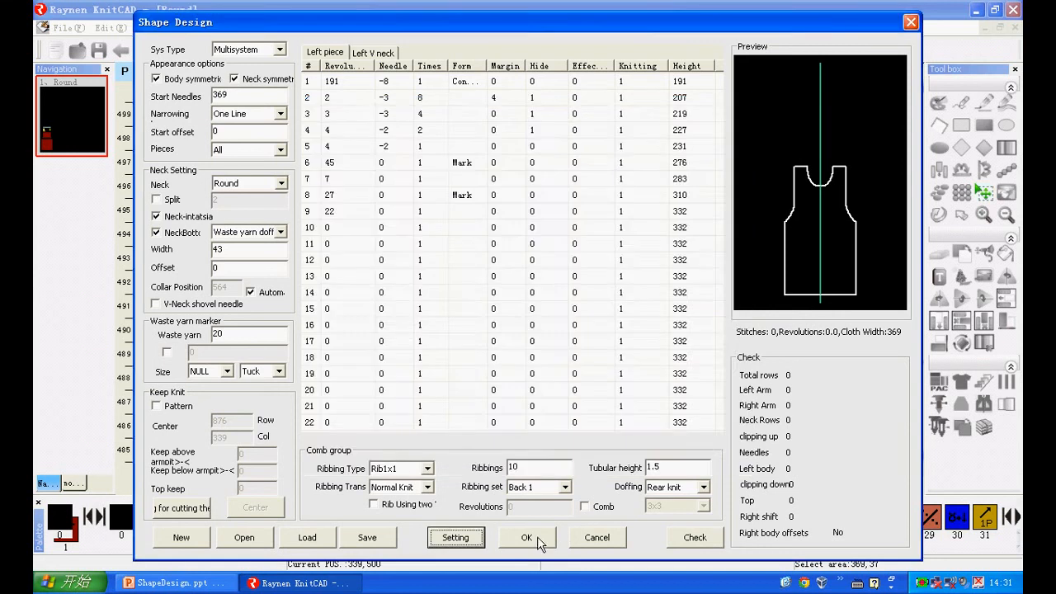
left_click(527, 537)
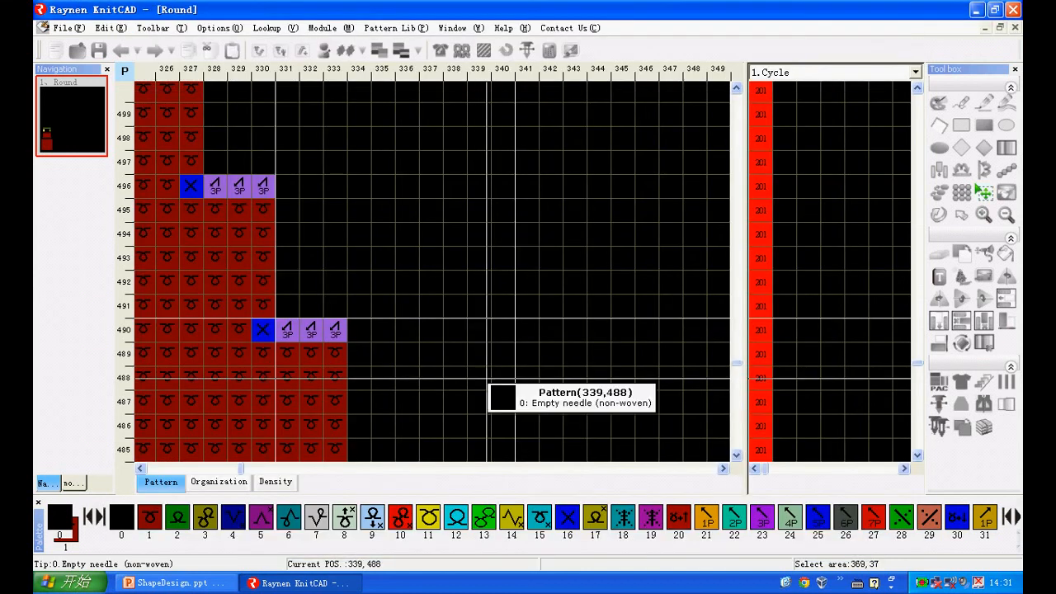